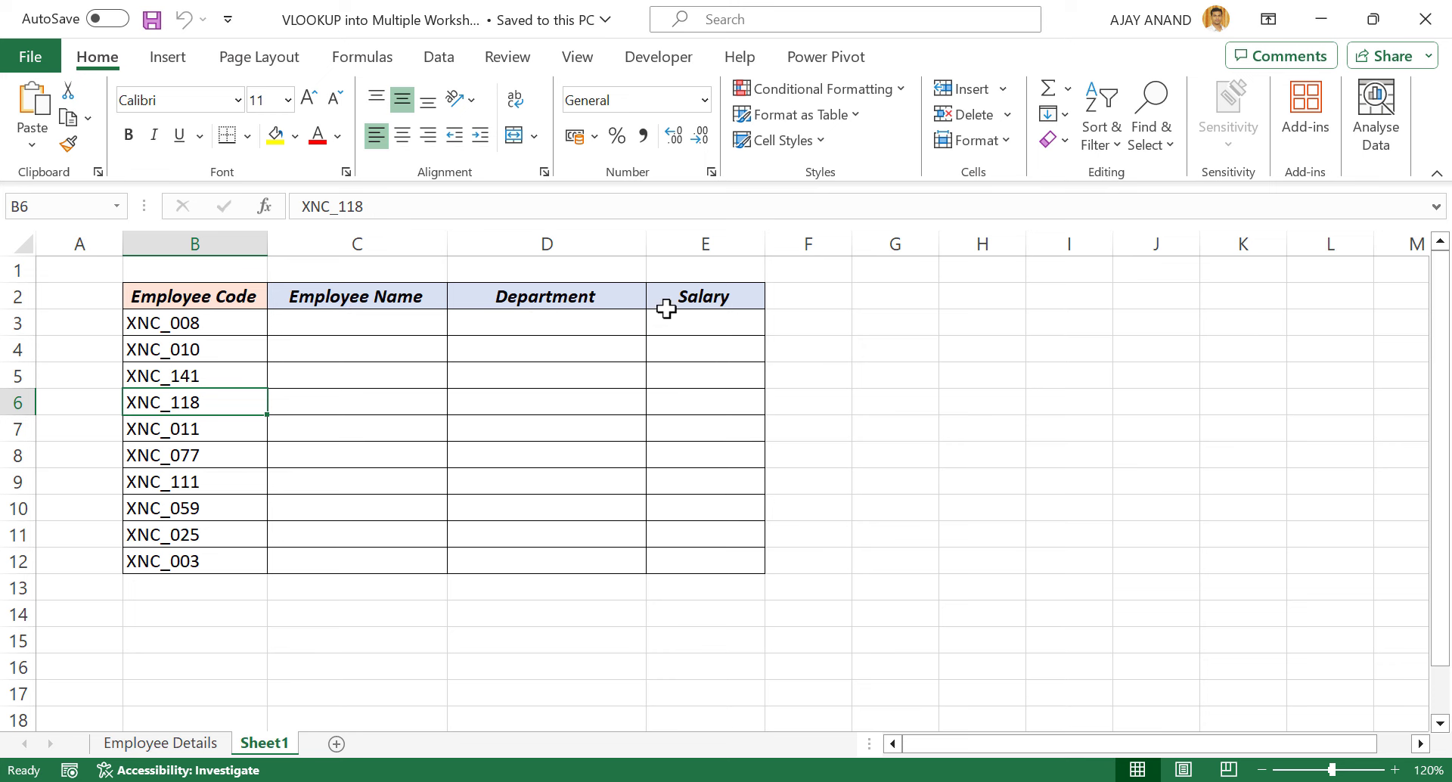
- Name the whole employee table on the Employee Details sheet, headers included (B2:H148), as EmpDetails
{"action": "left_click", "coordinate": [169, 743]}
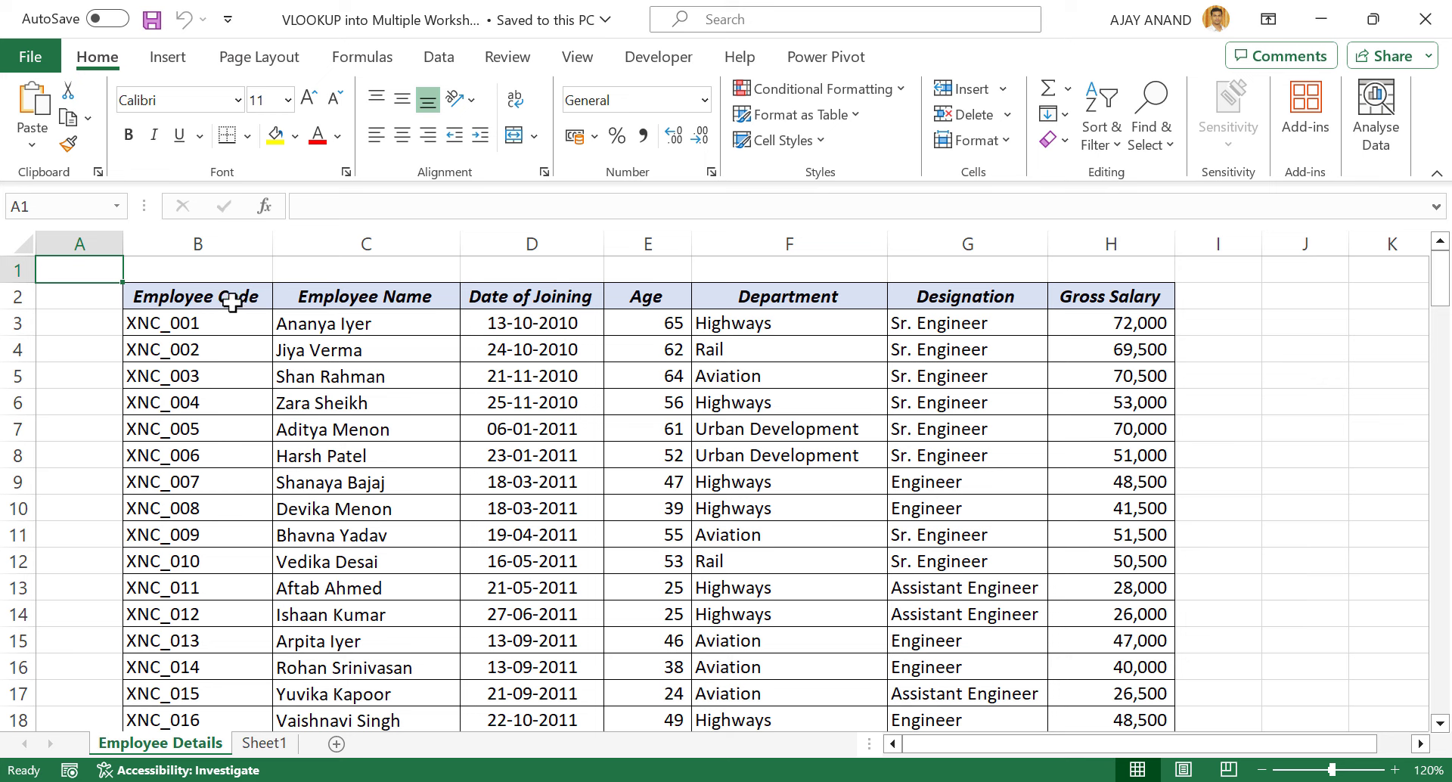
{"action": "left_click", "coordinate": [266, 745]}
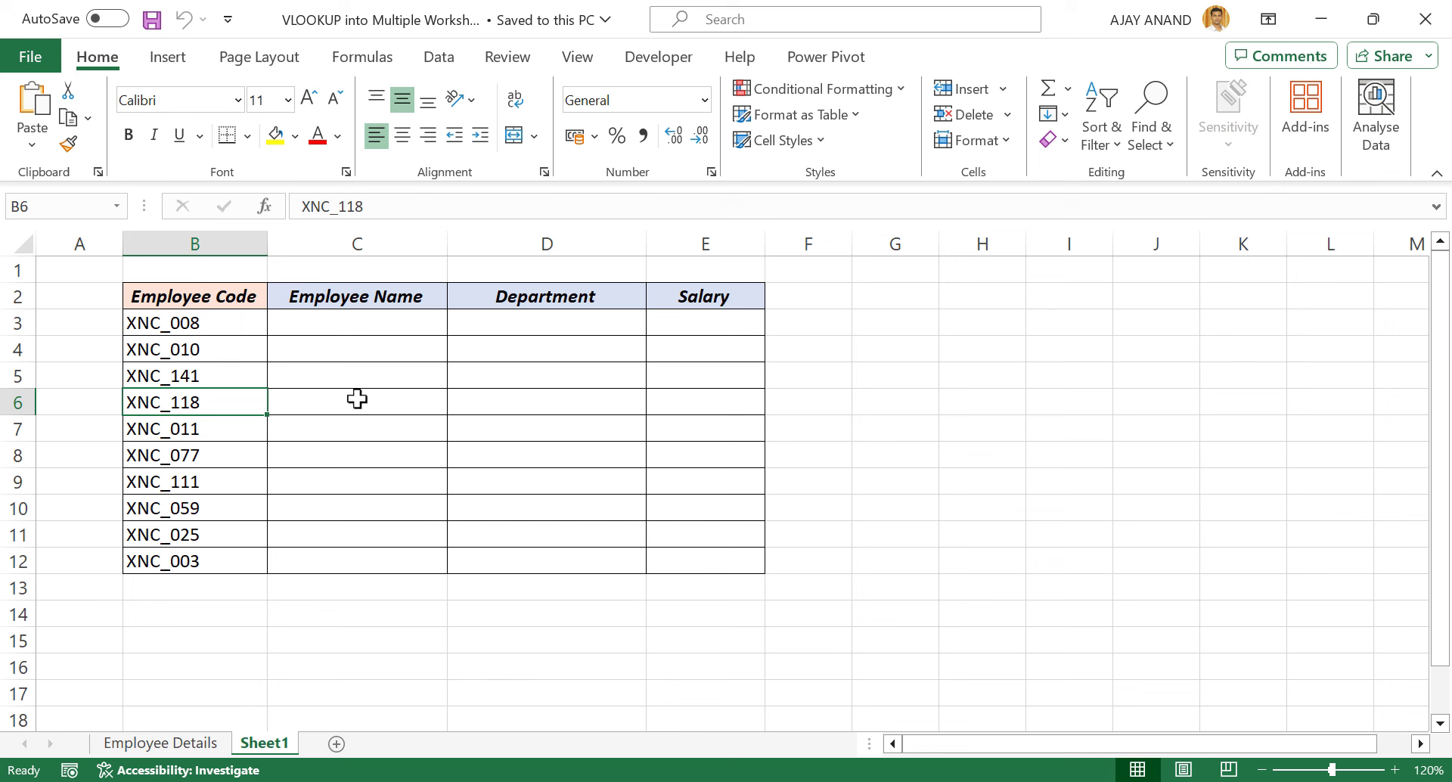
{"action": "left_click", "coordinate": [153, 745]}
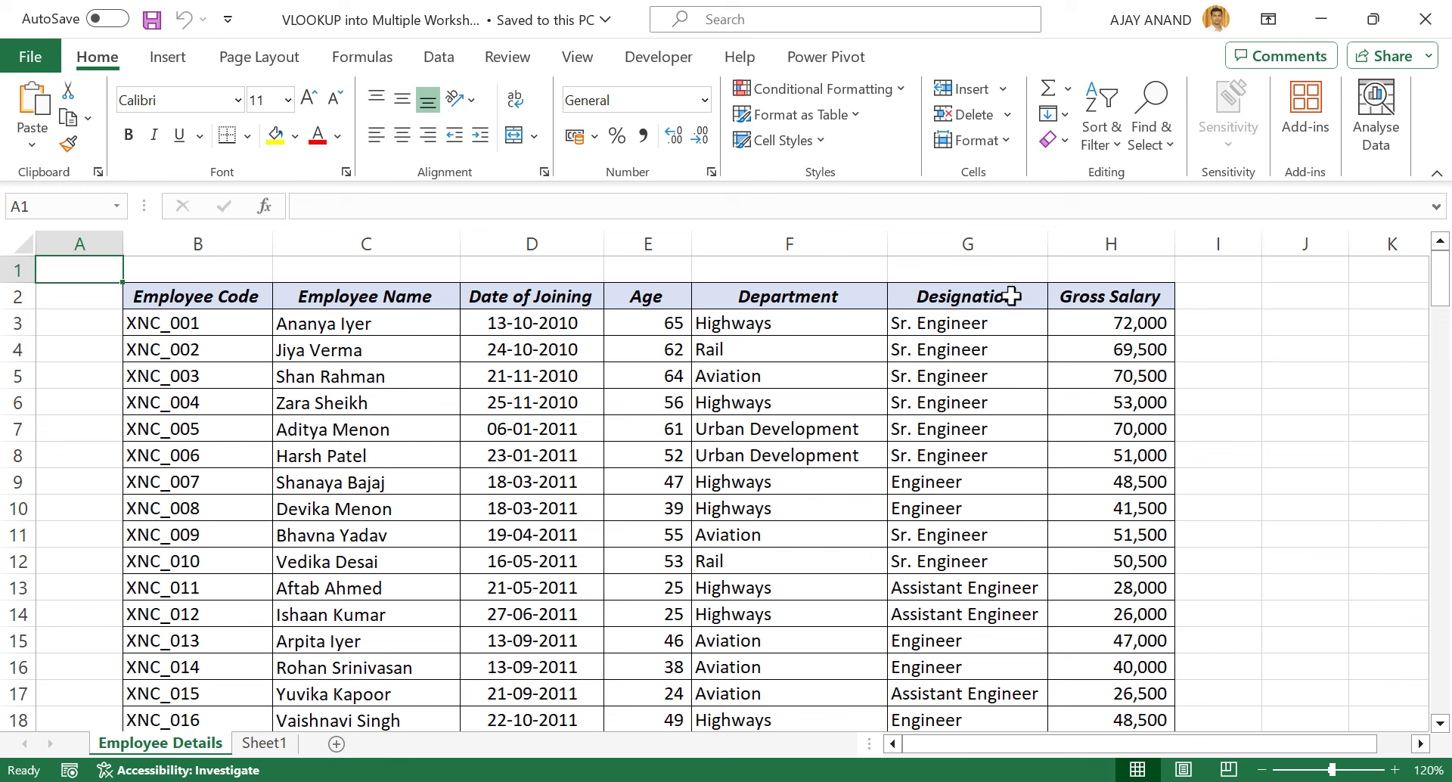
{"action": "left_click_drag", "start_coordinate": [198, 296], "coordinate": [1119, 647]}
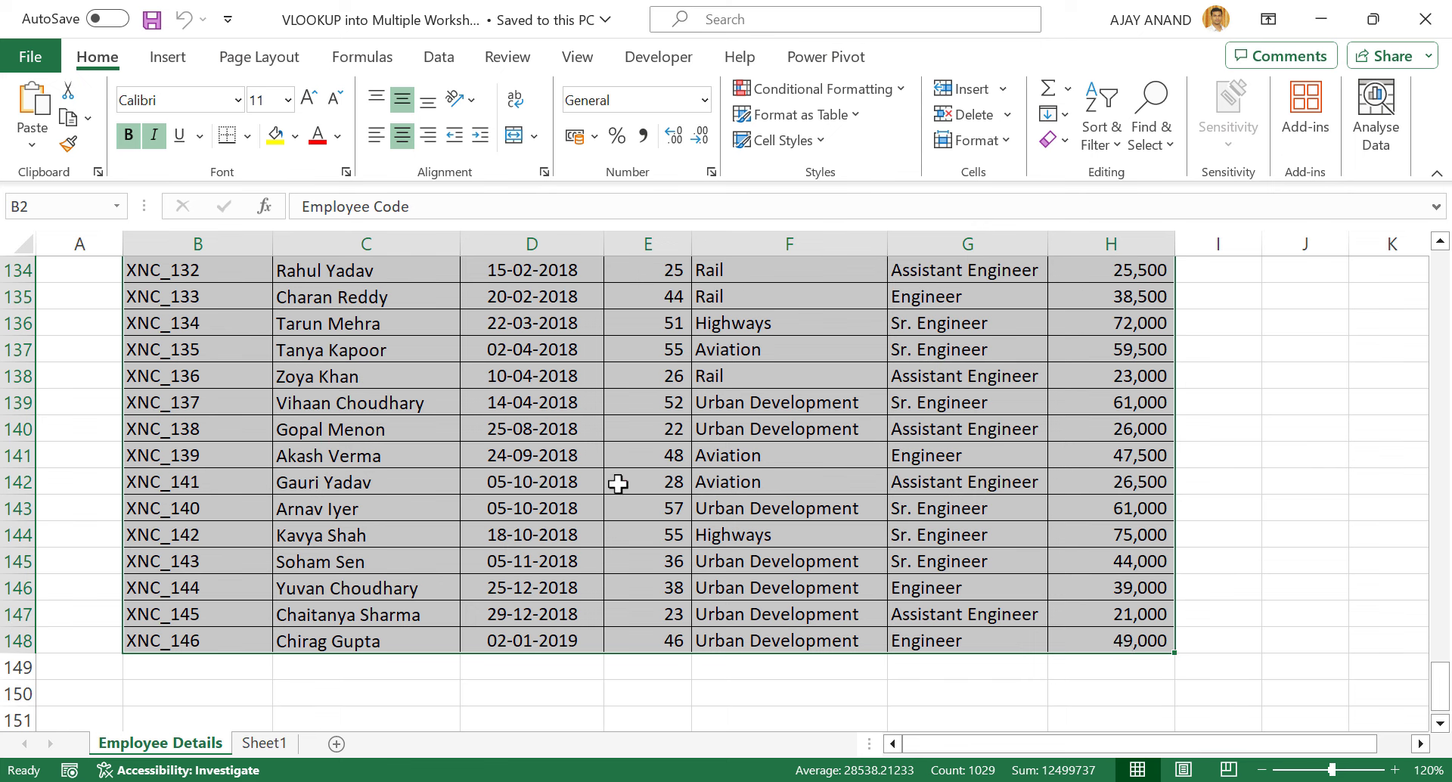
{"action": "left_click", "coordinate": [86, 204]}
{"action": "type", "text": "Emp"}
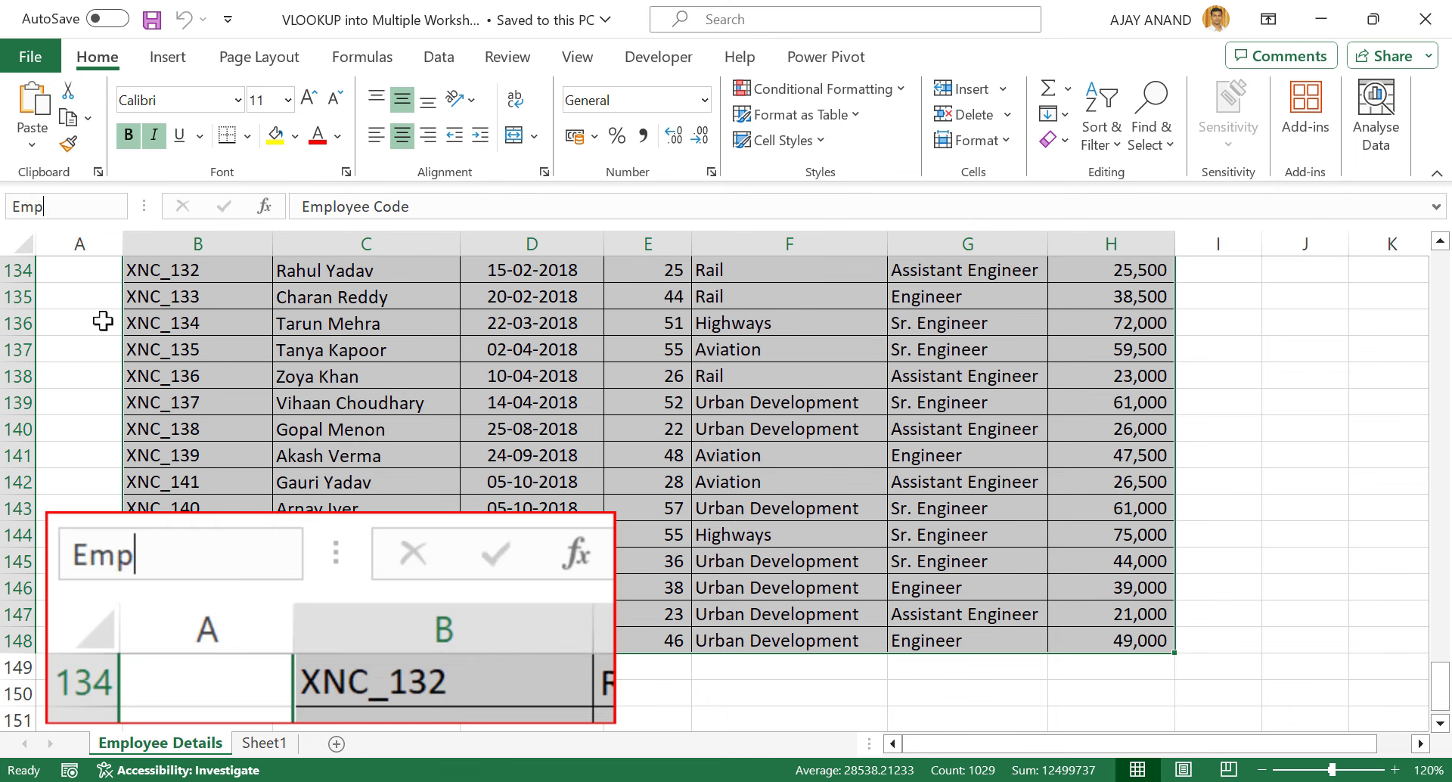
{"action": "type", "text": "Details"}
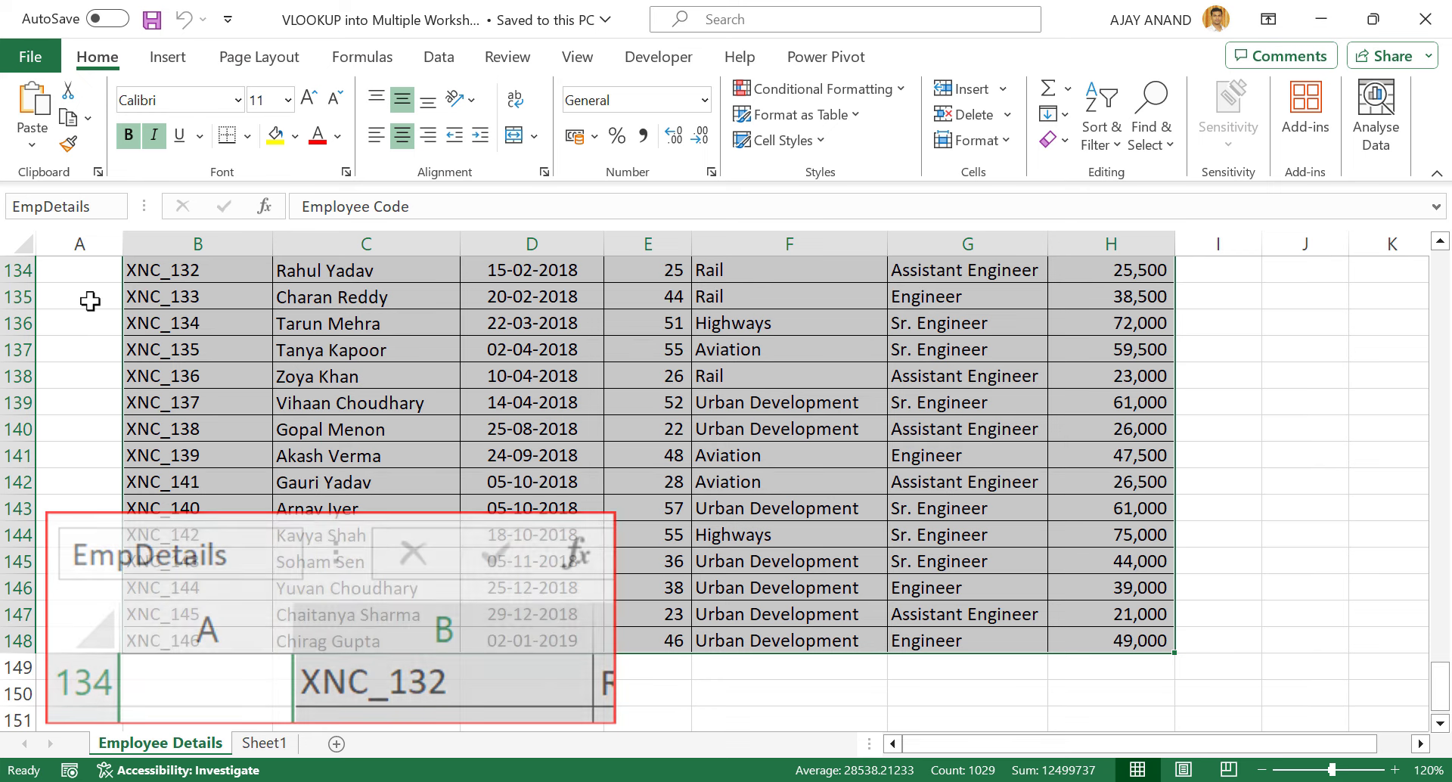
{"action": "key", "text": "Return"}
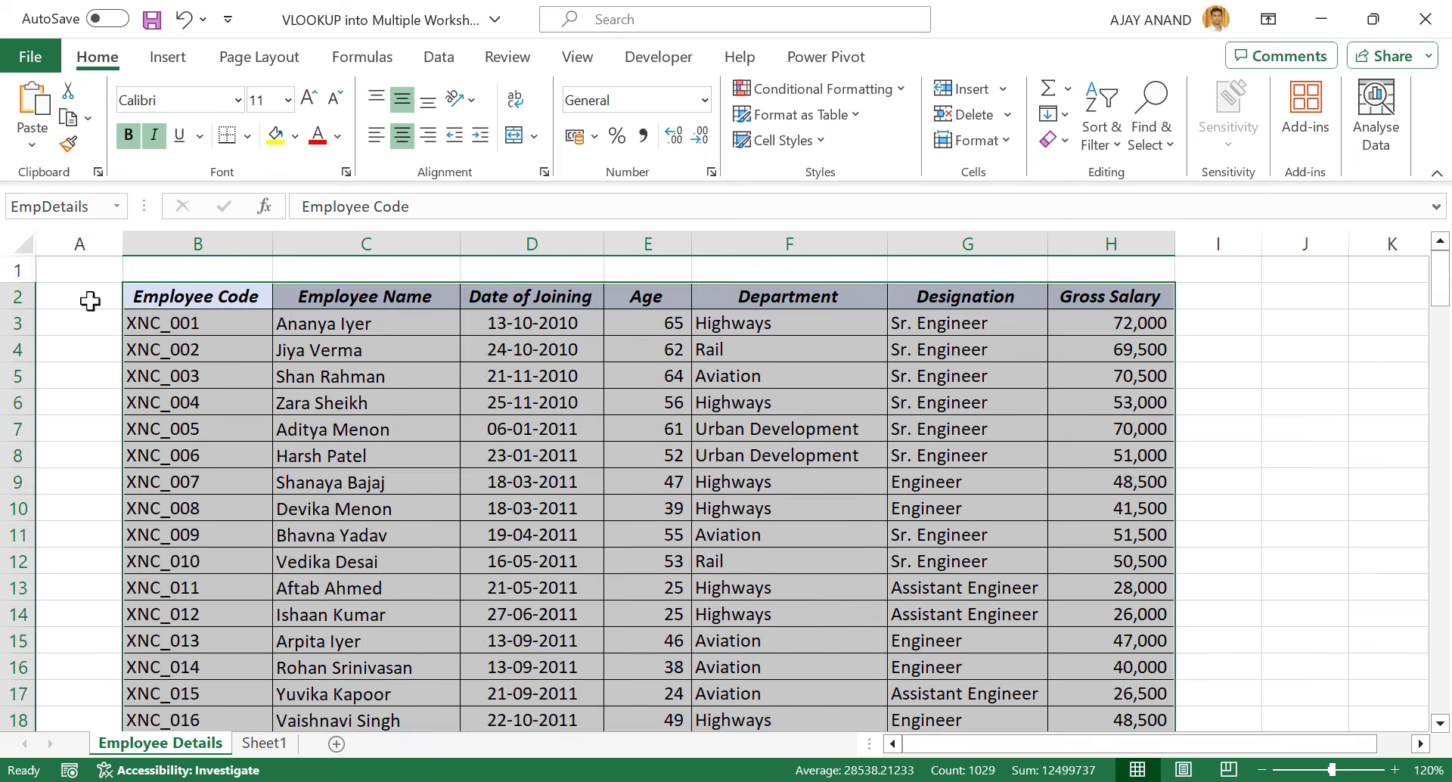
- Check that the EmpDetails name selects the employee table from both the Employee Details sheet and Sheet1
{"action": "left_click", "coordinate": [1305, 376]}
{"action": "left_click", "coordinate": [117, 206]}
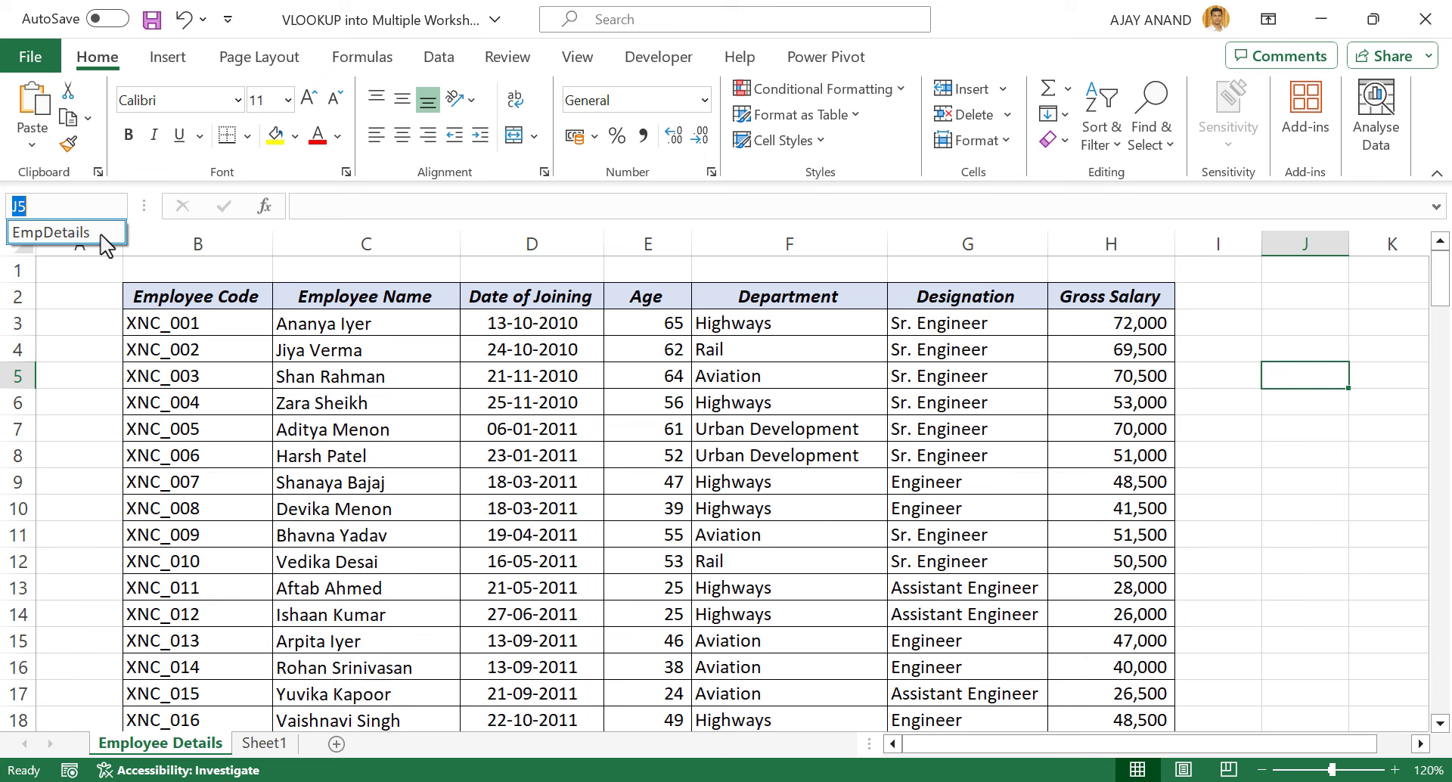
{"action": "left_click", "coordinate": [102, 236]}
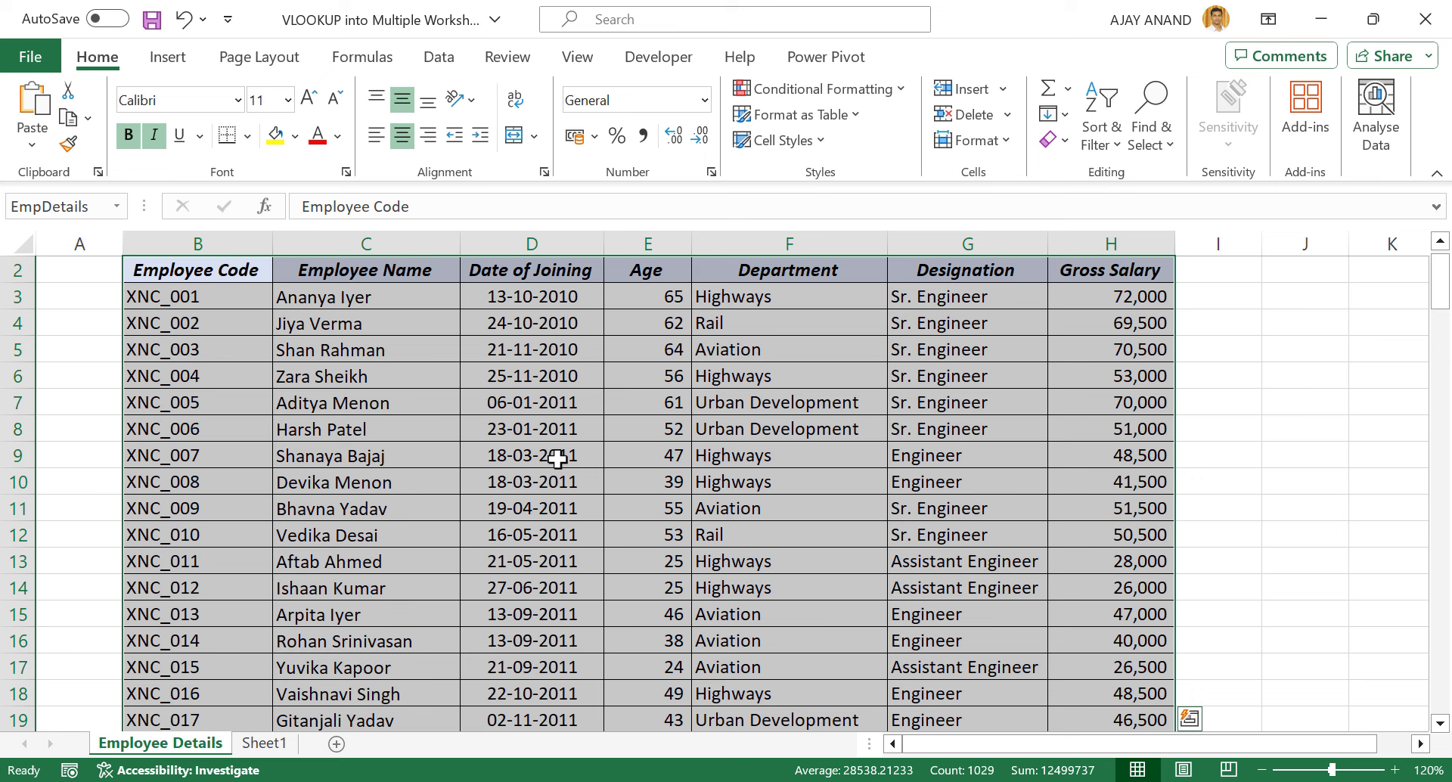
{"action": "left_click", "coordinate": [1310, 378]}
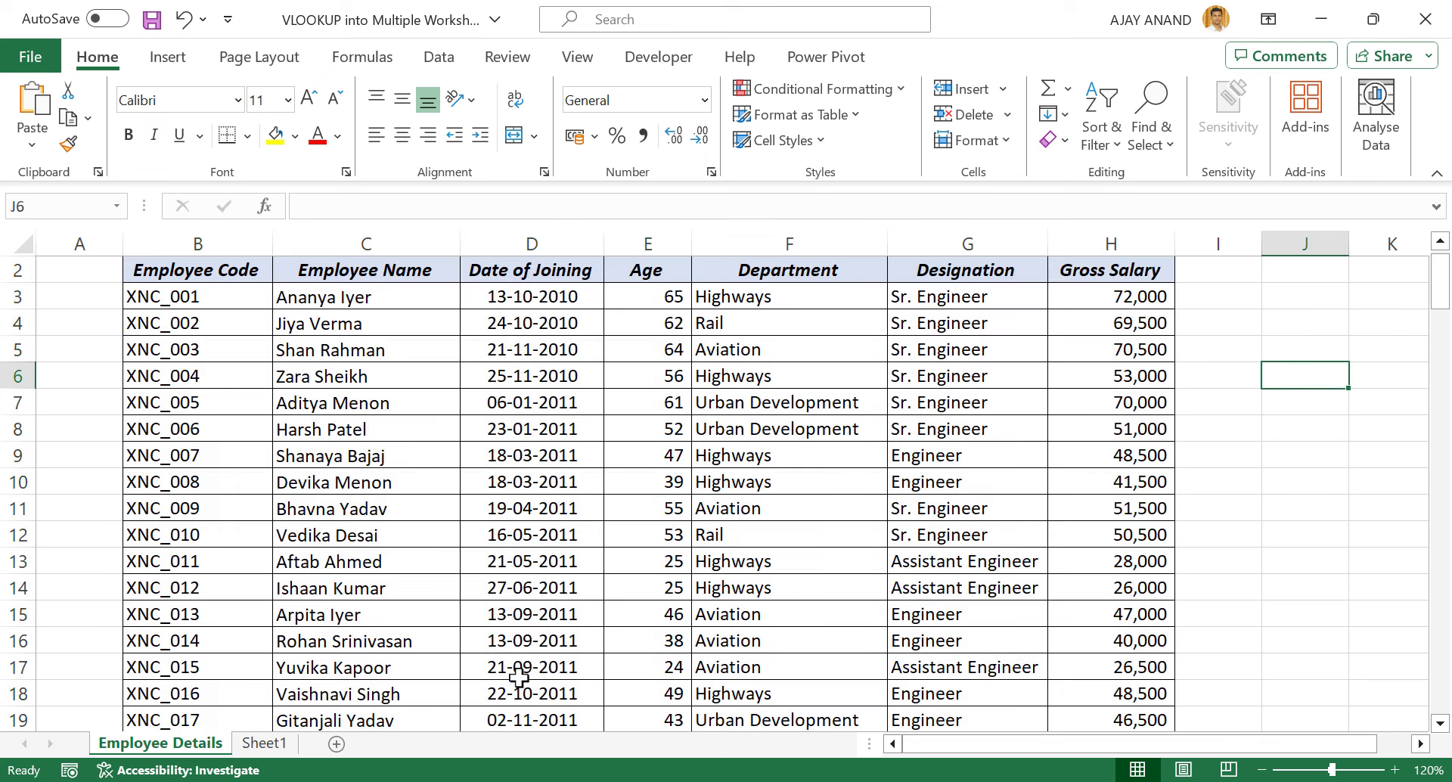
{"action": "left_click", "coordinate": [264, 743]}
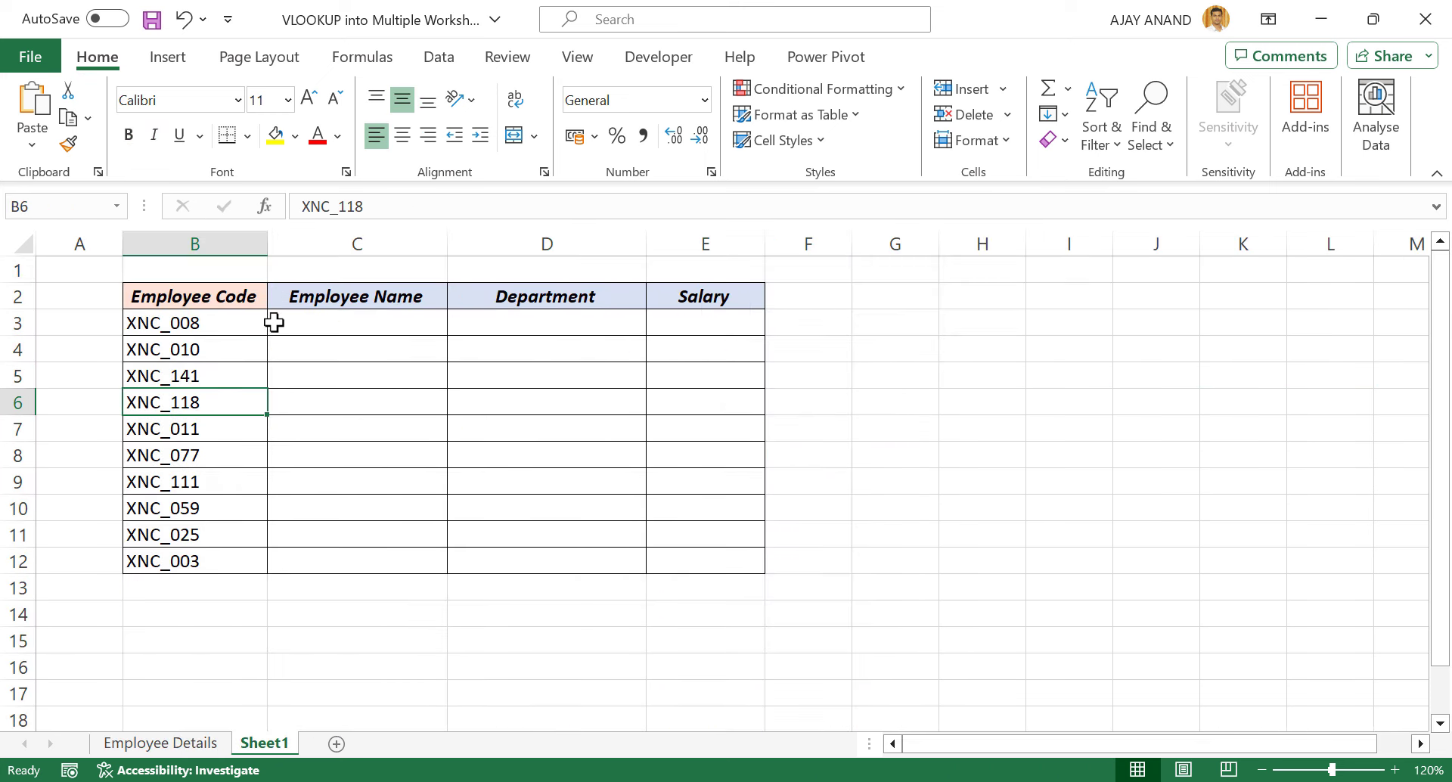
{"action": "left_click", "coordinate": [116, 207]}
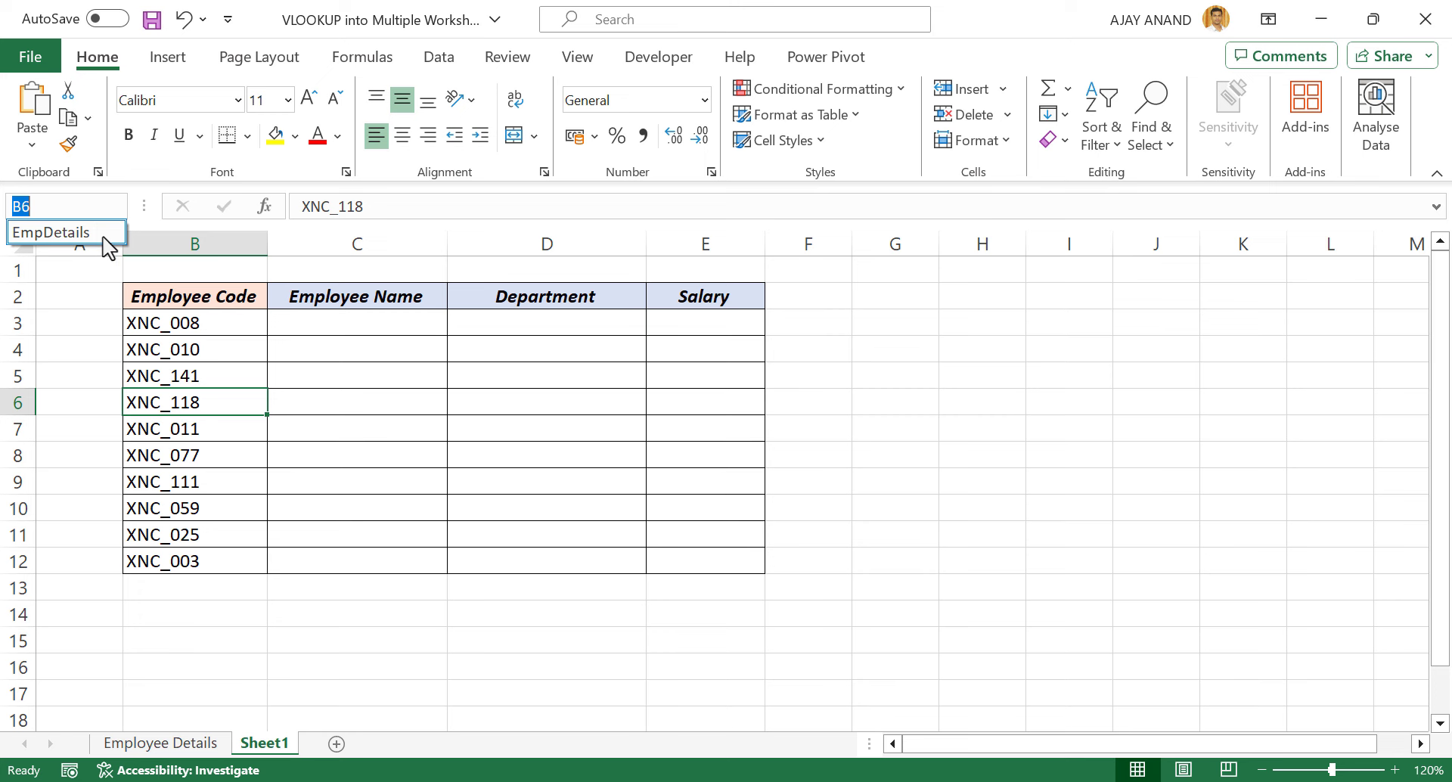
{"action": "left_click", "coordinate": [104, 237]}
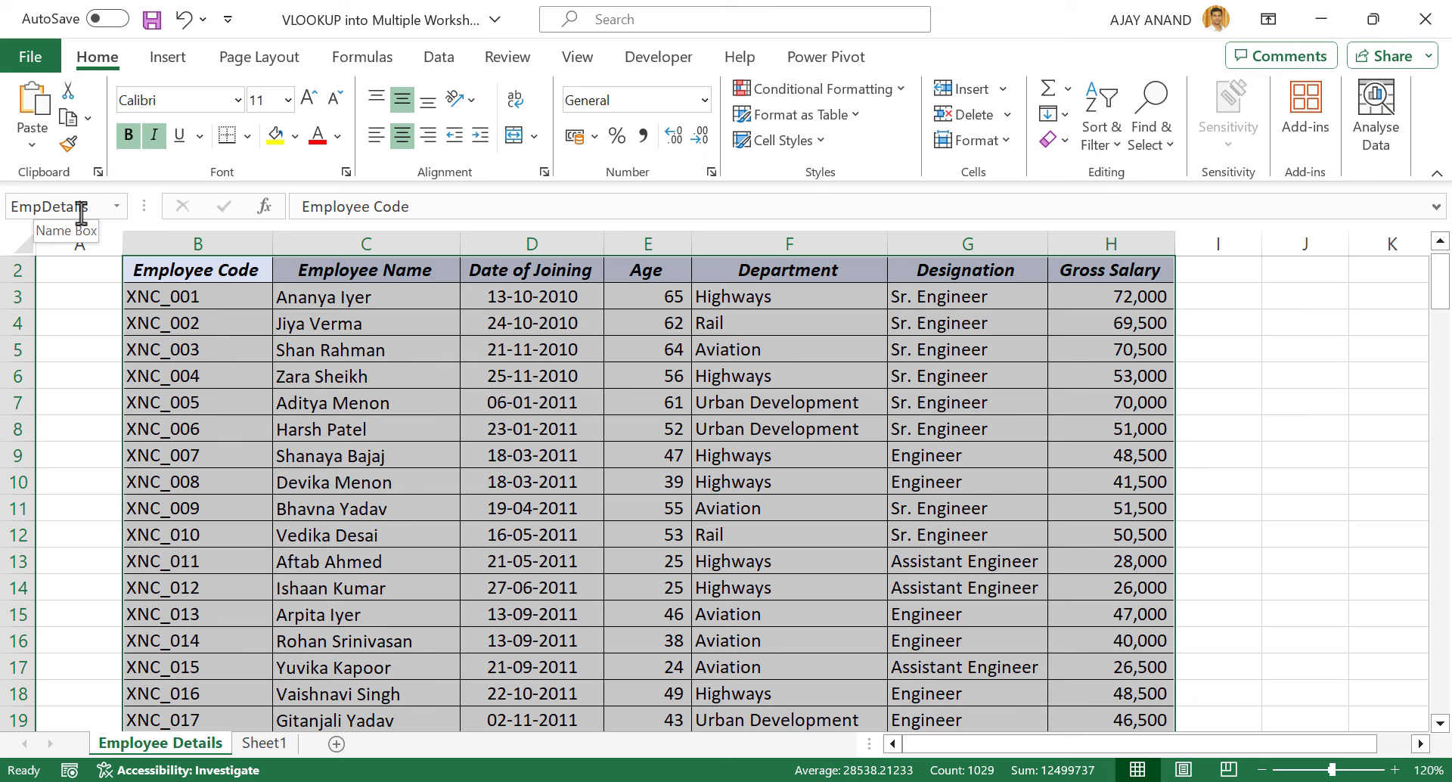
{"action": "left_click", "coordinate": [1305, 380]}
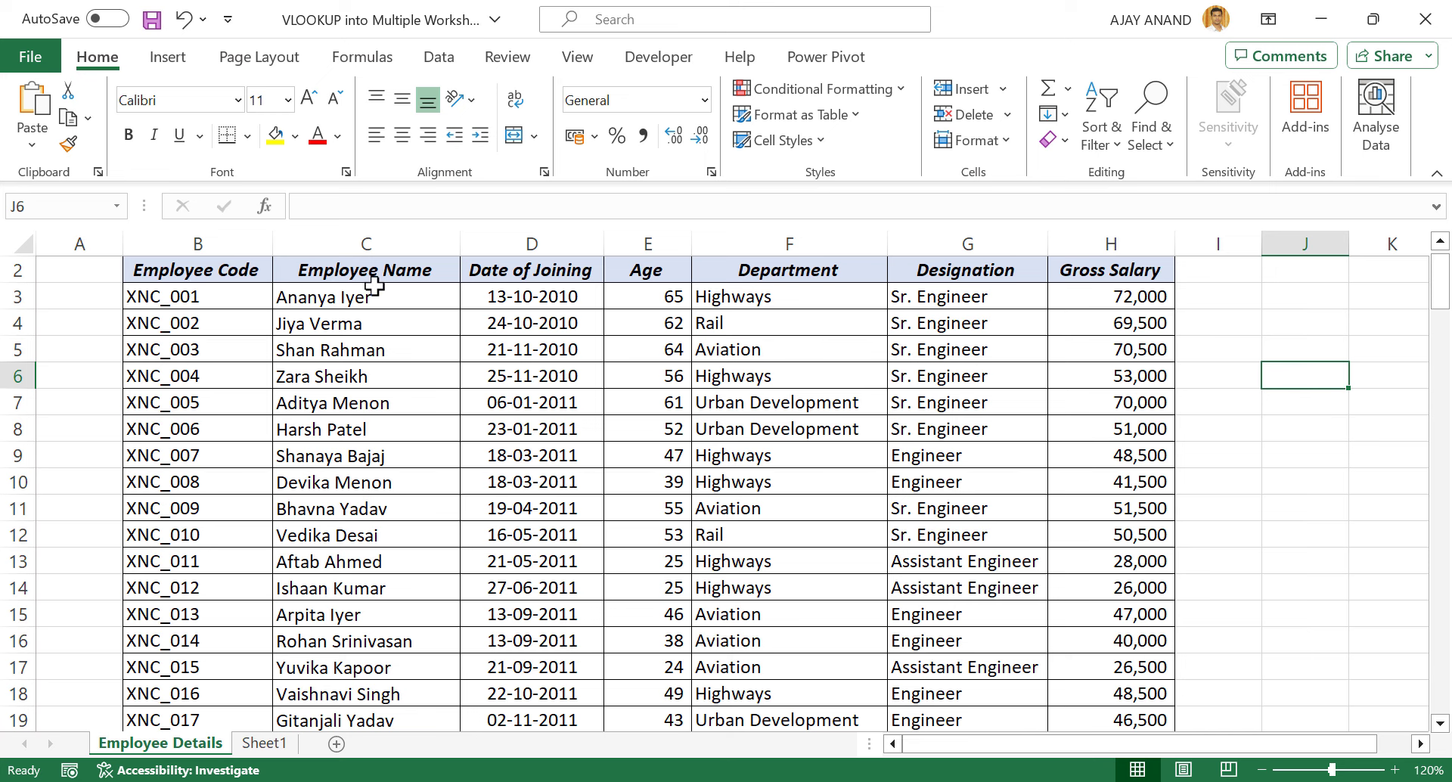
- Start a VLOOKUP formula in cell C3 of Sheet1 with B3 as the lookup value
{"action": "left_click", "coordinate": [280, 737]}
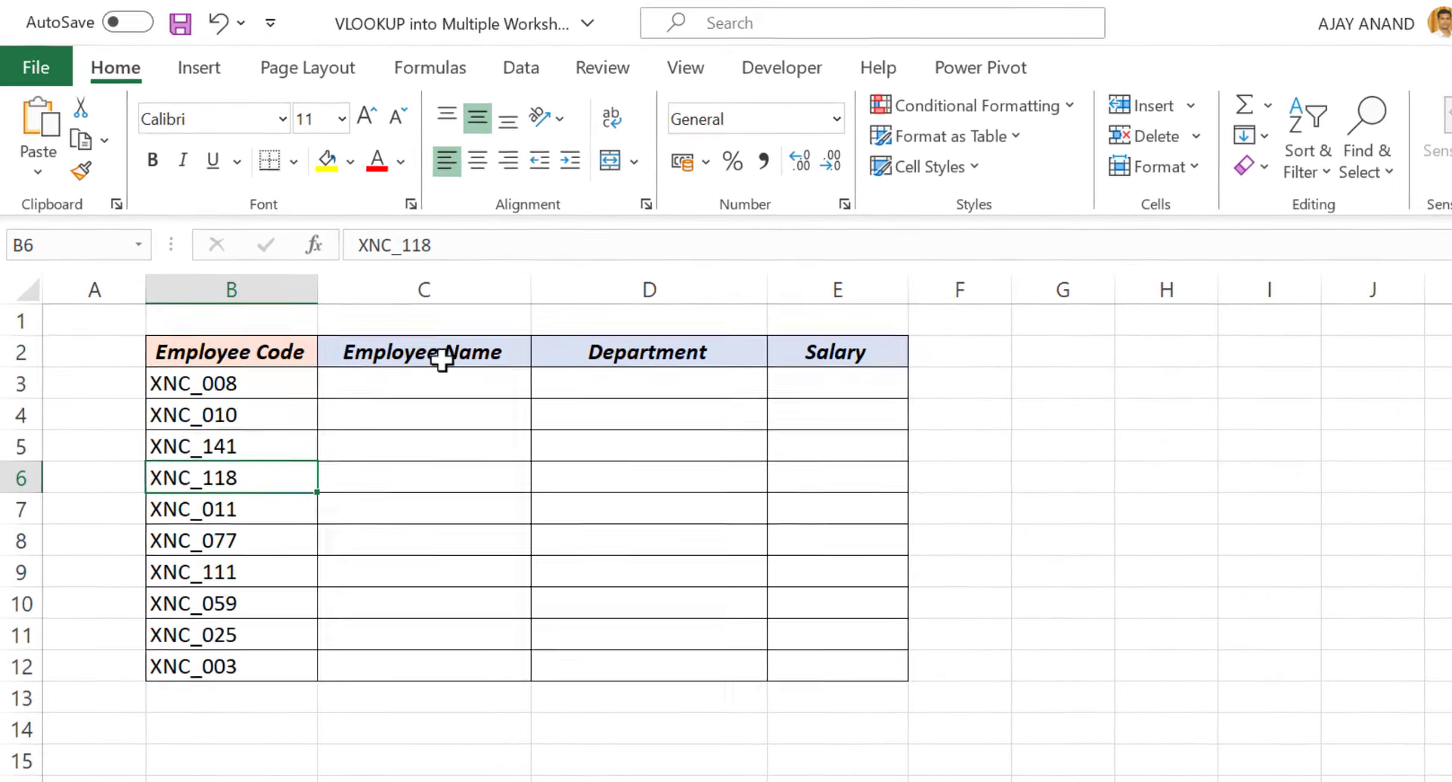
{"action": "left_click", "coordinate": [456, 401]}
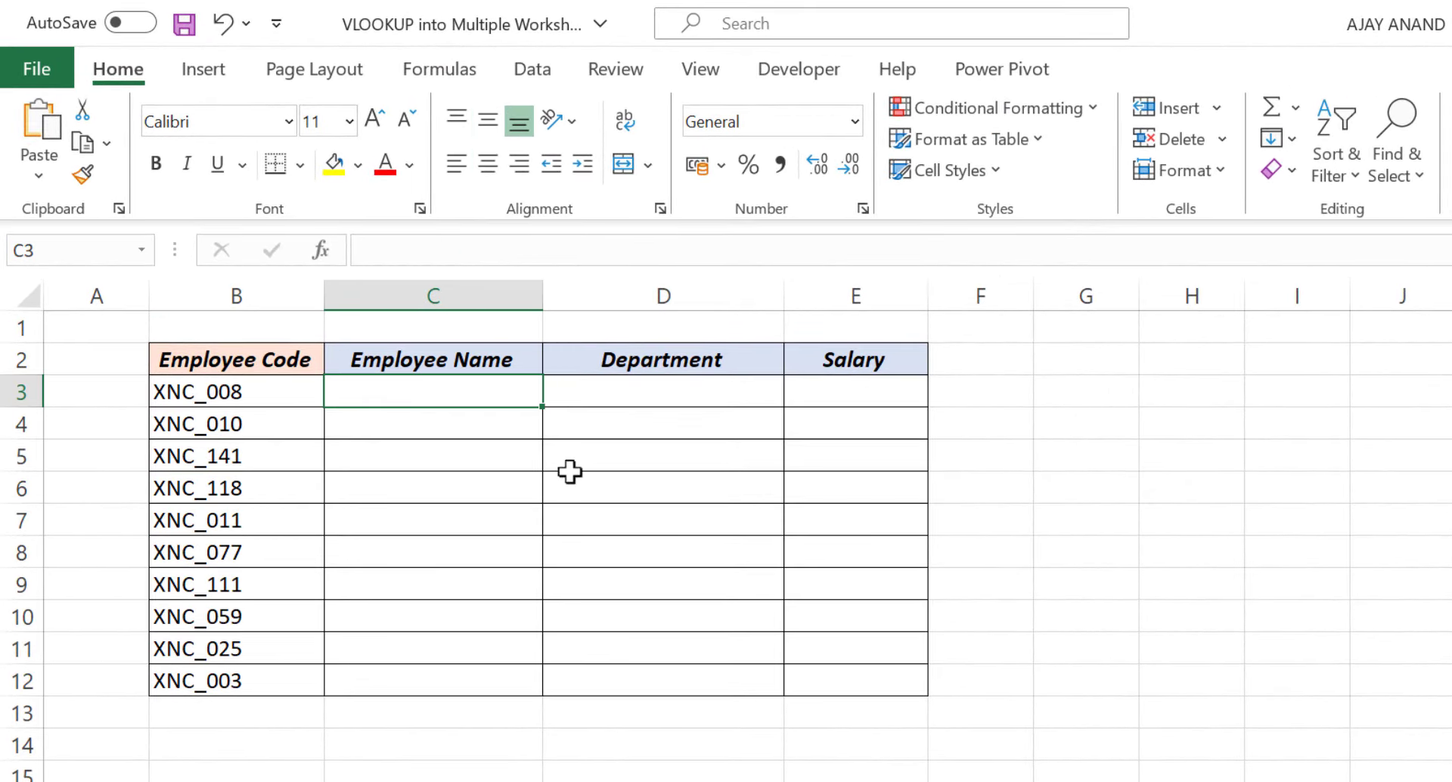
{"action": "type", "text": "="}
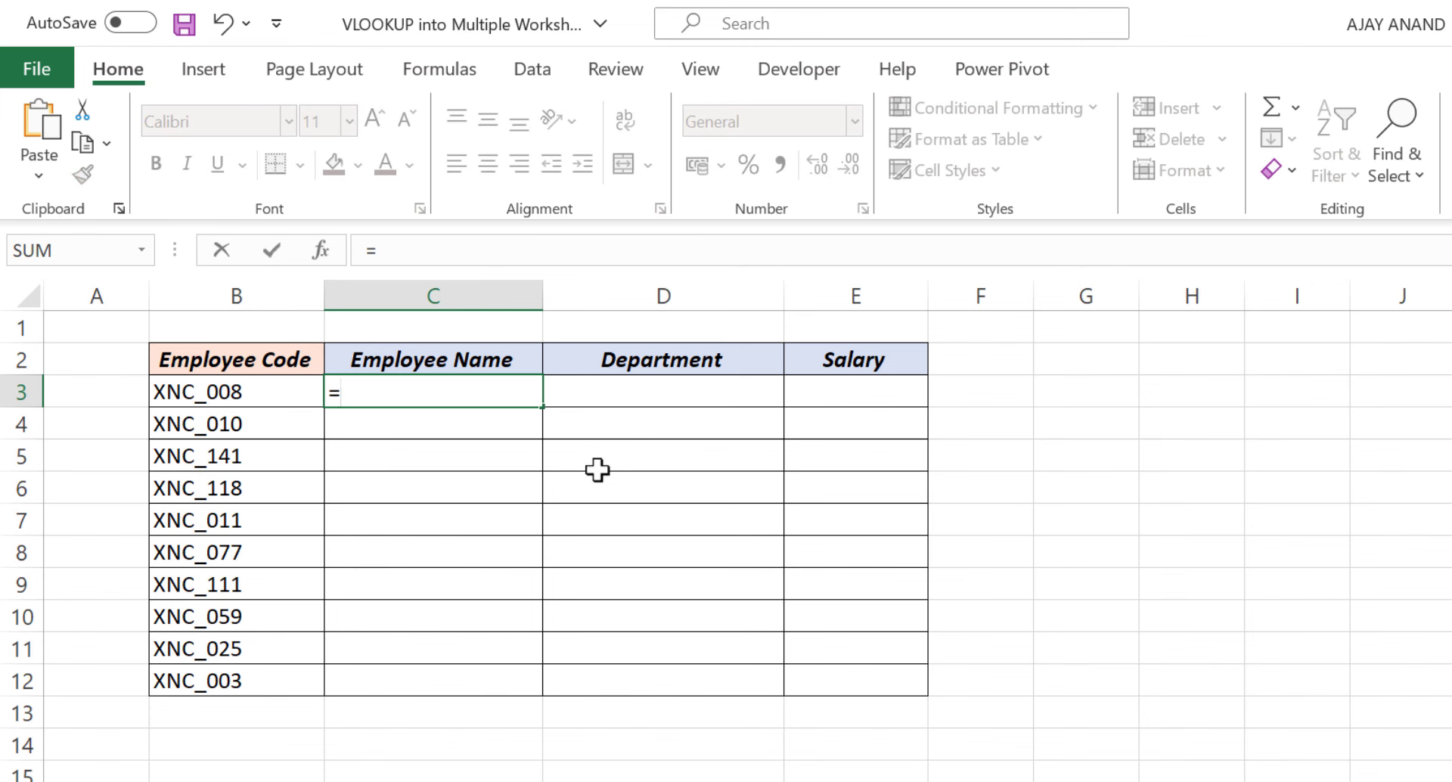
{"action": "type", "text": "VLOOKU"}
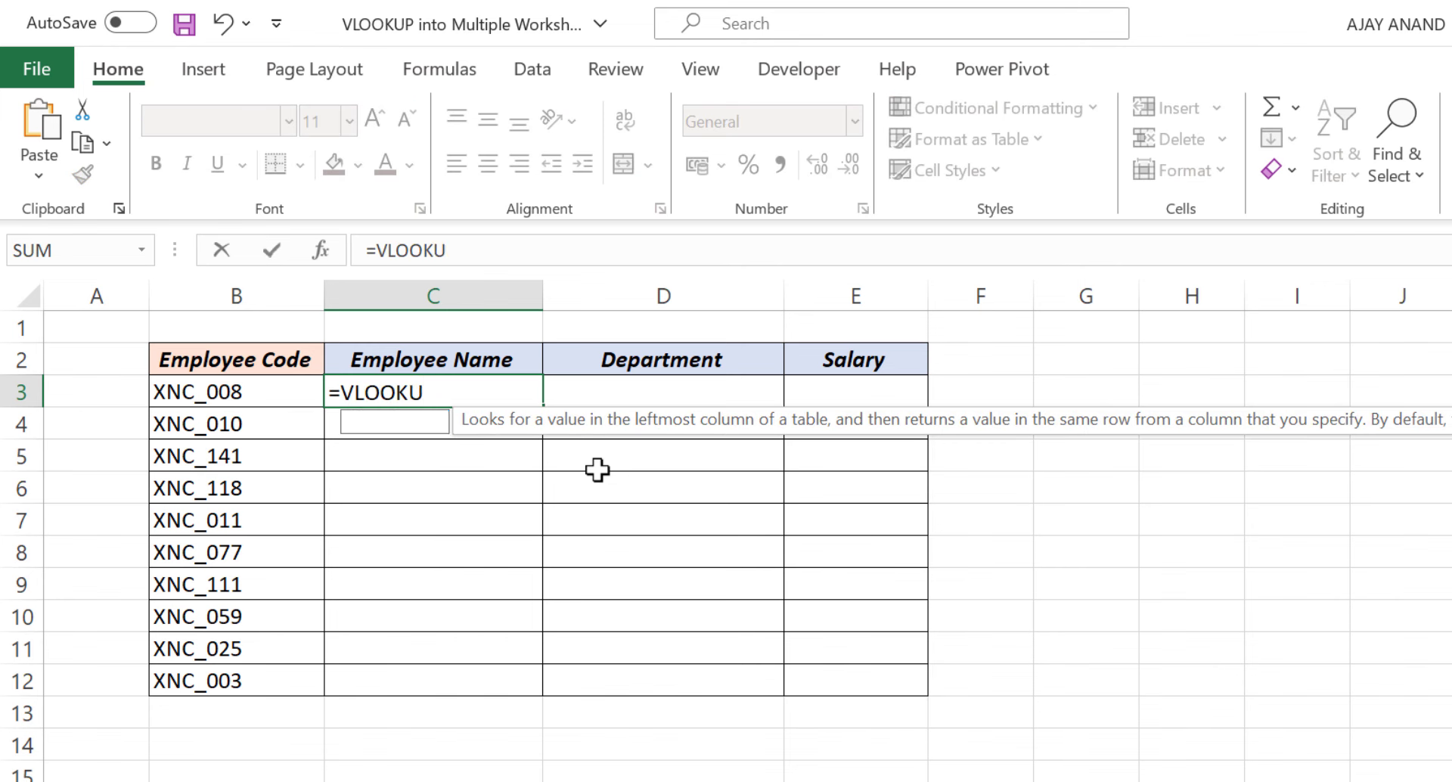
{"action": "type", "text": "P("}
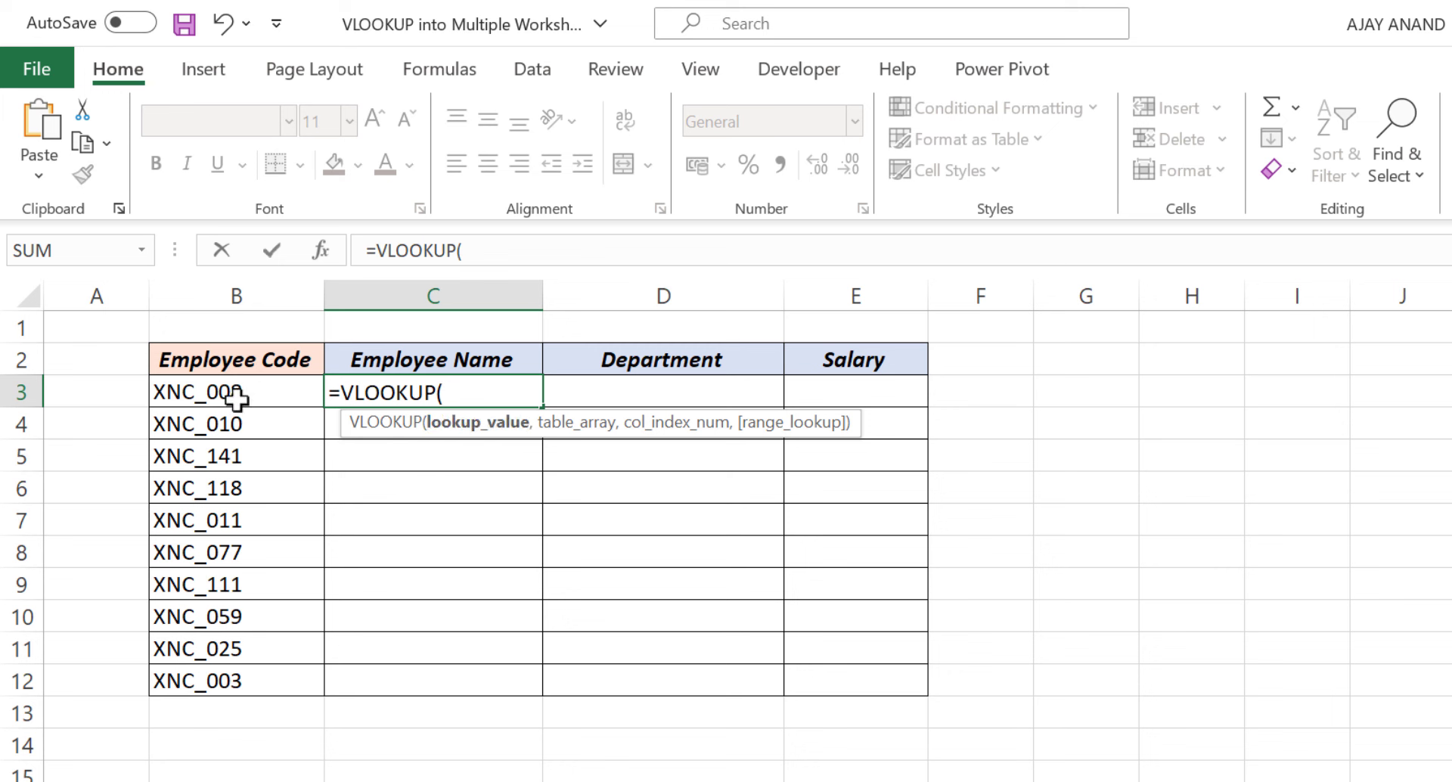
{"action": "left_click", "coordinate": [272, 393]}
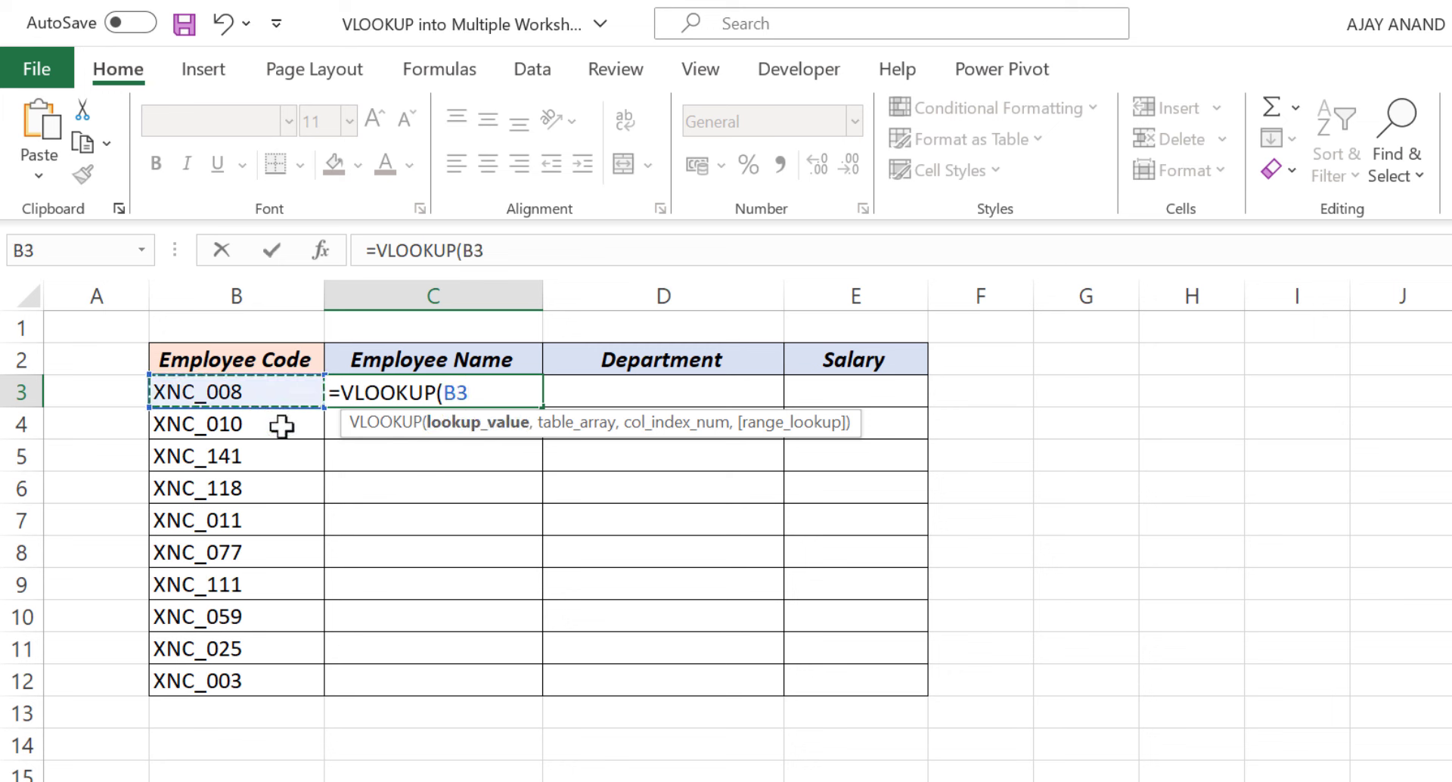
{"action": "type", "text": ","}
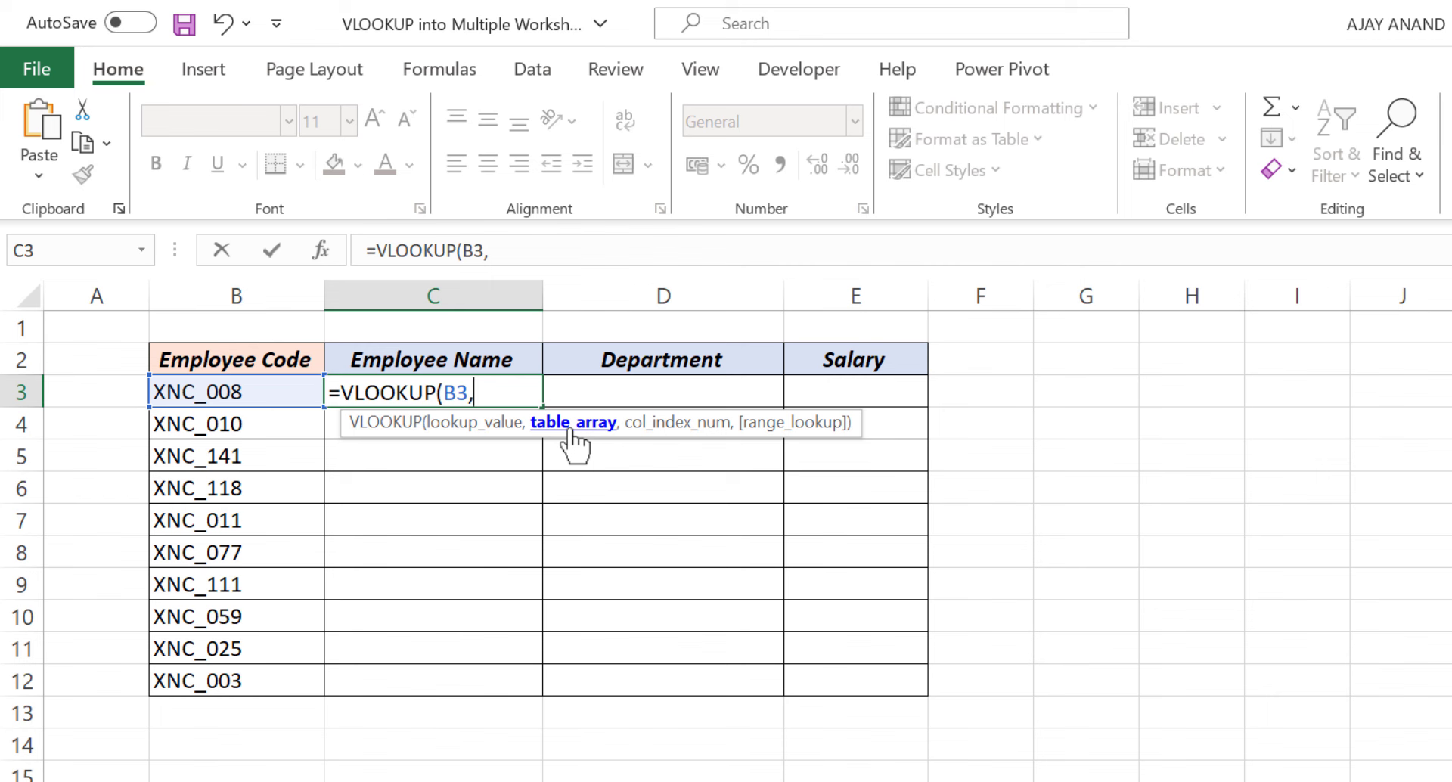
- Complete the C3 formula with EmpDetails as table array, column index 2 and exact match: =VLOOKUP(B3,EmpDetails,2,FALSE)
{"action": "type", "text": "Emp"}
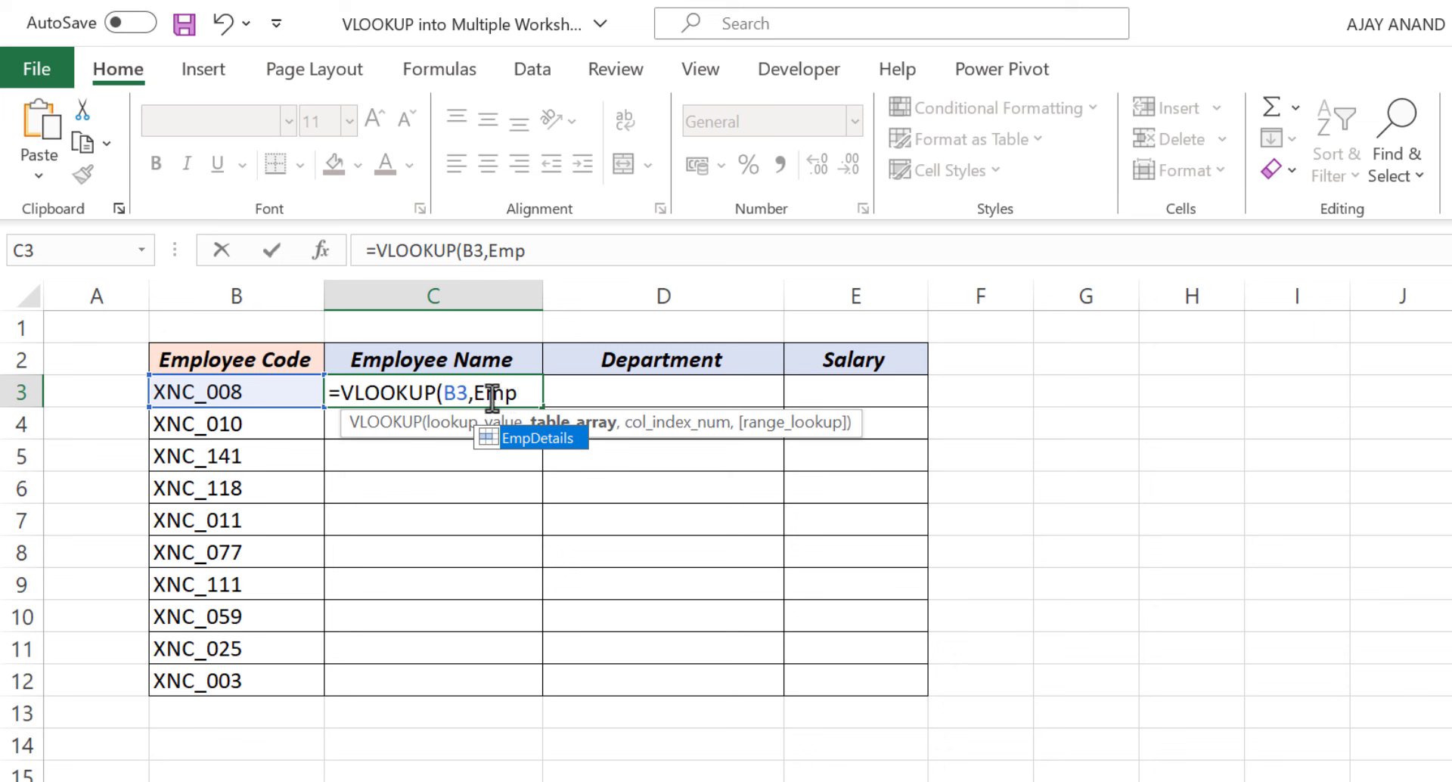
{"action": "double_click", "coordinate": [554, 444]}
{"action": "type", "text": ","}
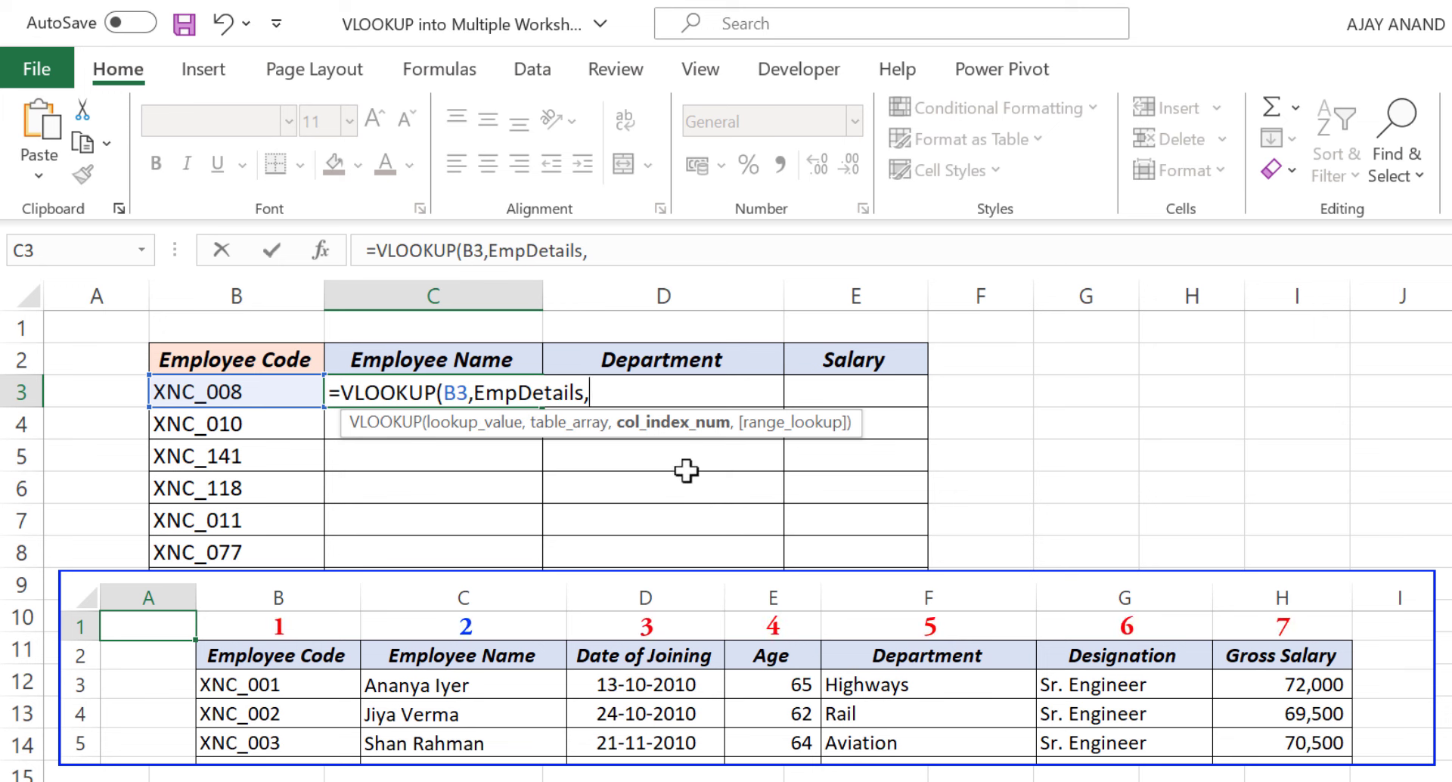
{"action": "type", "text": ","}
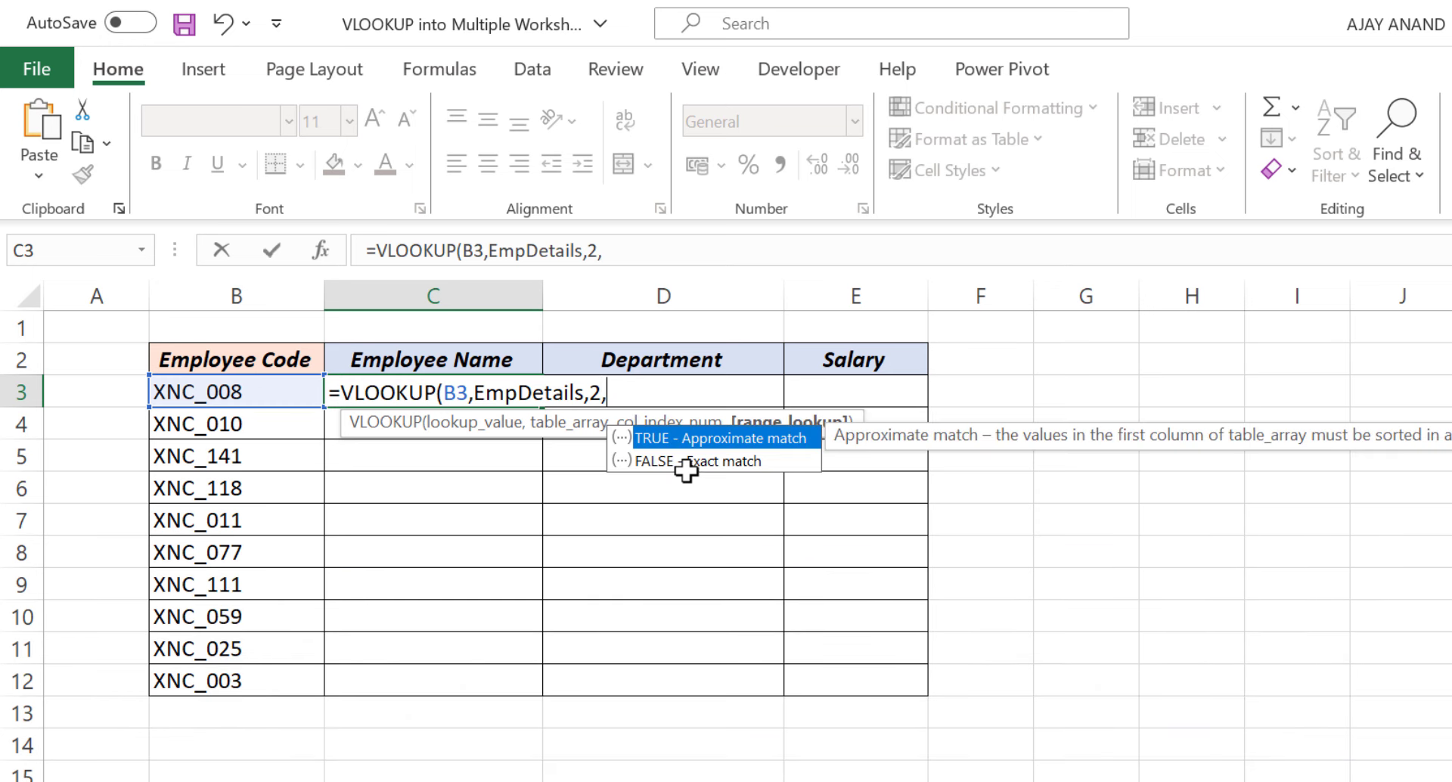
{"action": "double_click", "coordinate": [743, 461]}
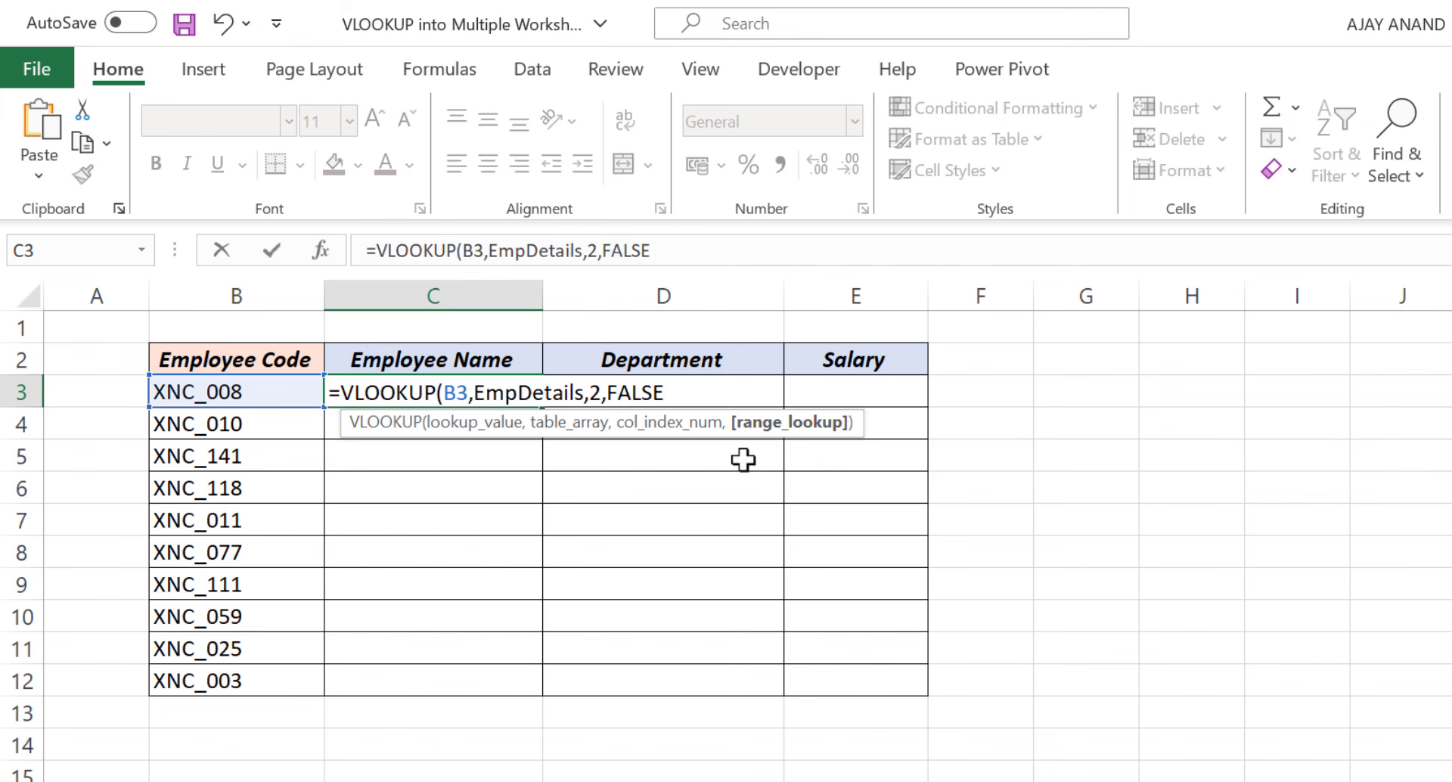
{"action": "type", "text": ")"}
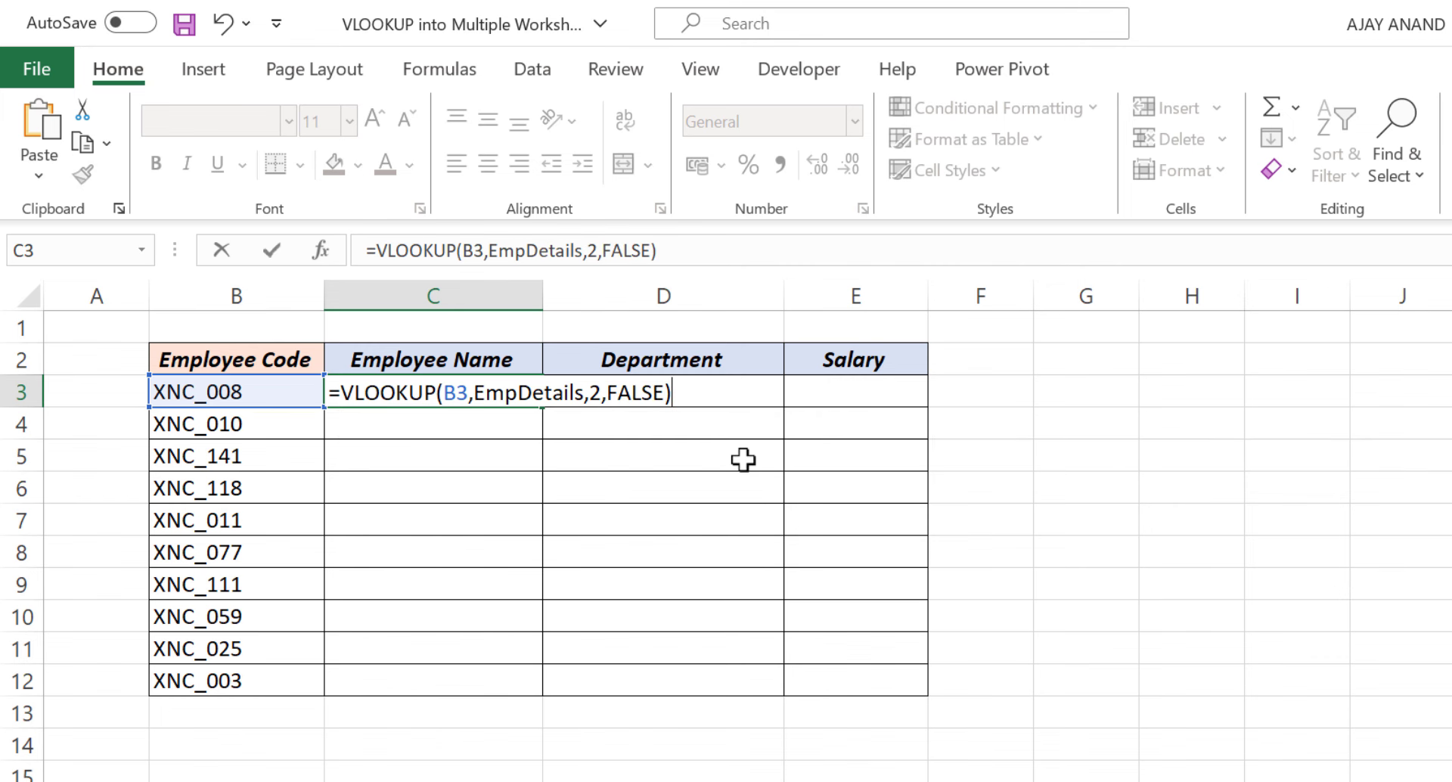
{"action": "key", "text": "Return"}
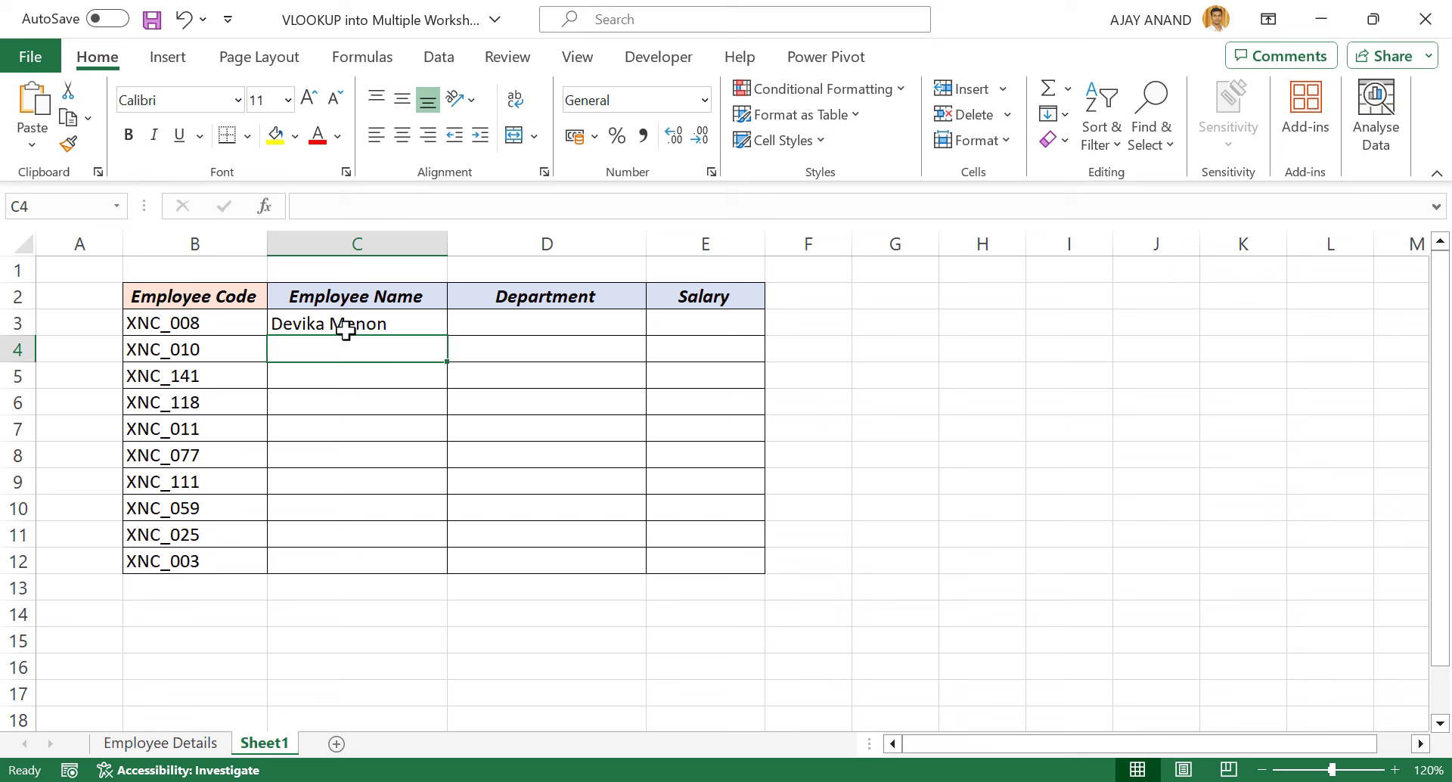
- Compare the name returned in C3 with the Employee Details sheet, and fill the formula down through C12
{"action": "left_click", "coordinate": [416, 325]}
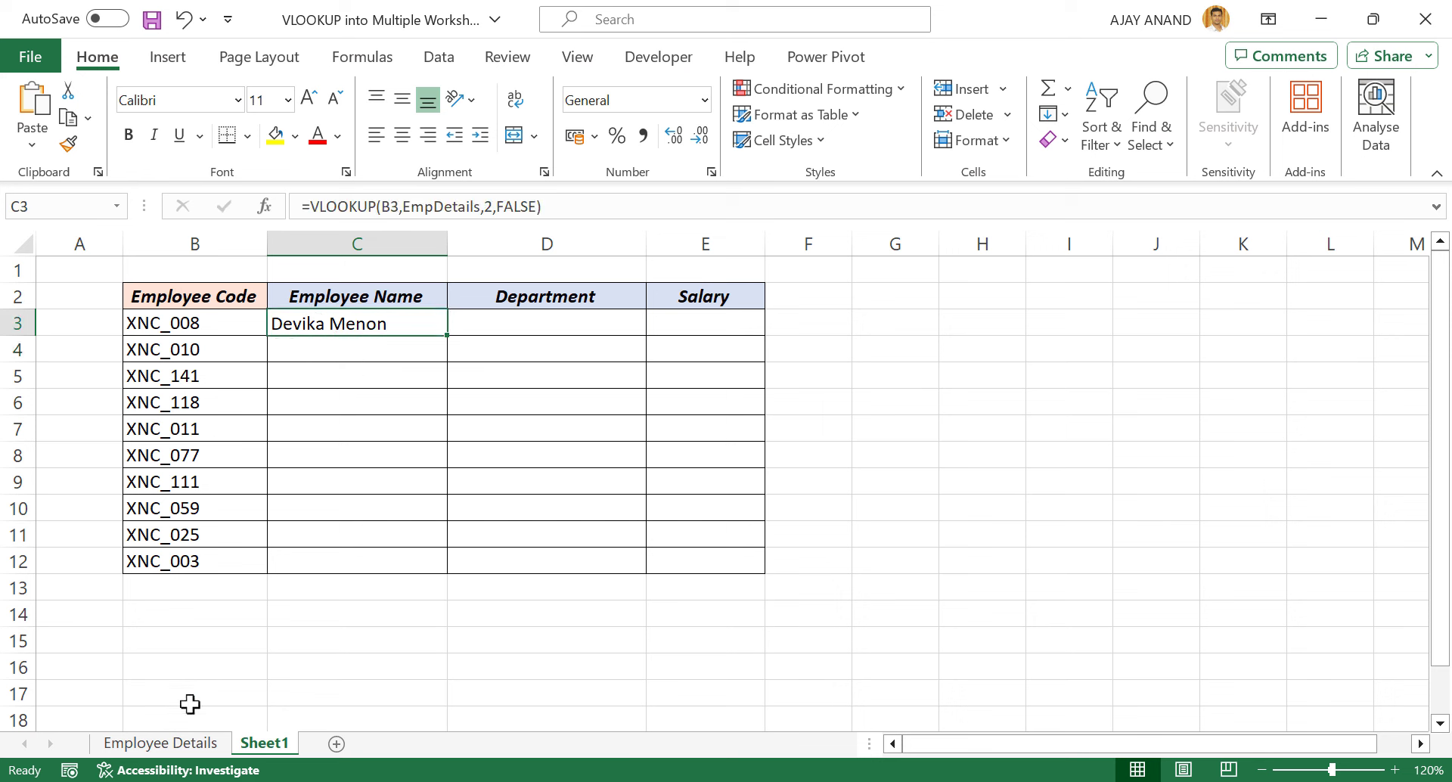
{"action": "left_click", "coordinate": [151, 744]}
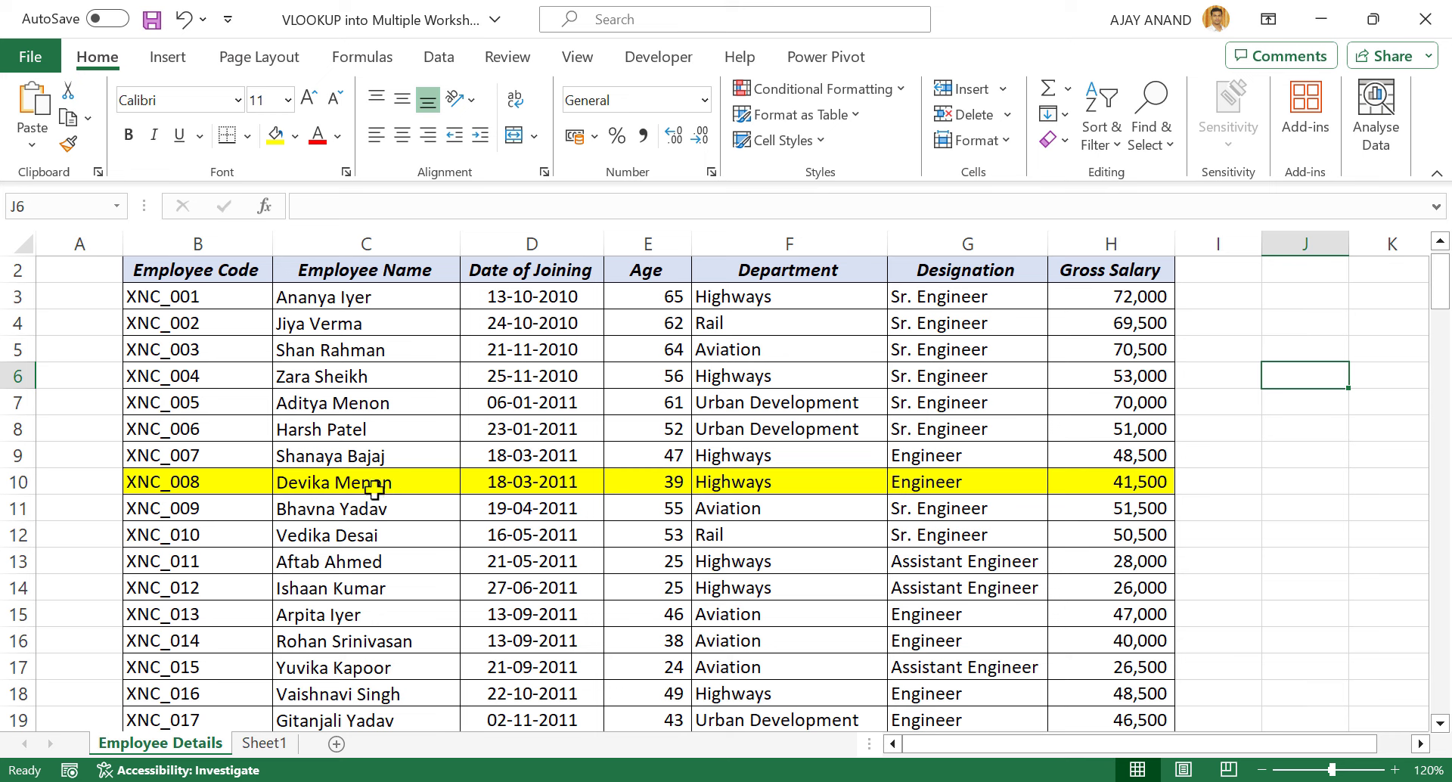
{"action": "left_click", "coordinate": [265, 744]}
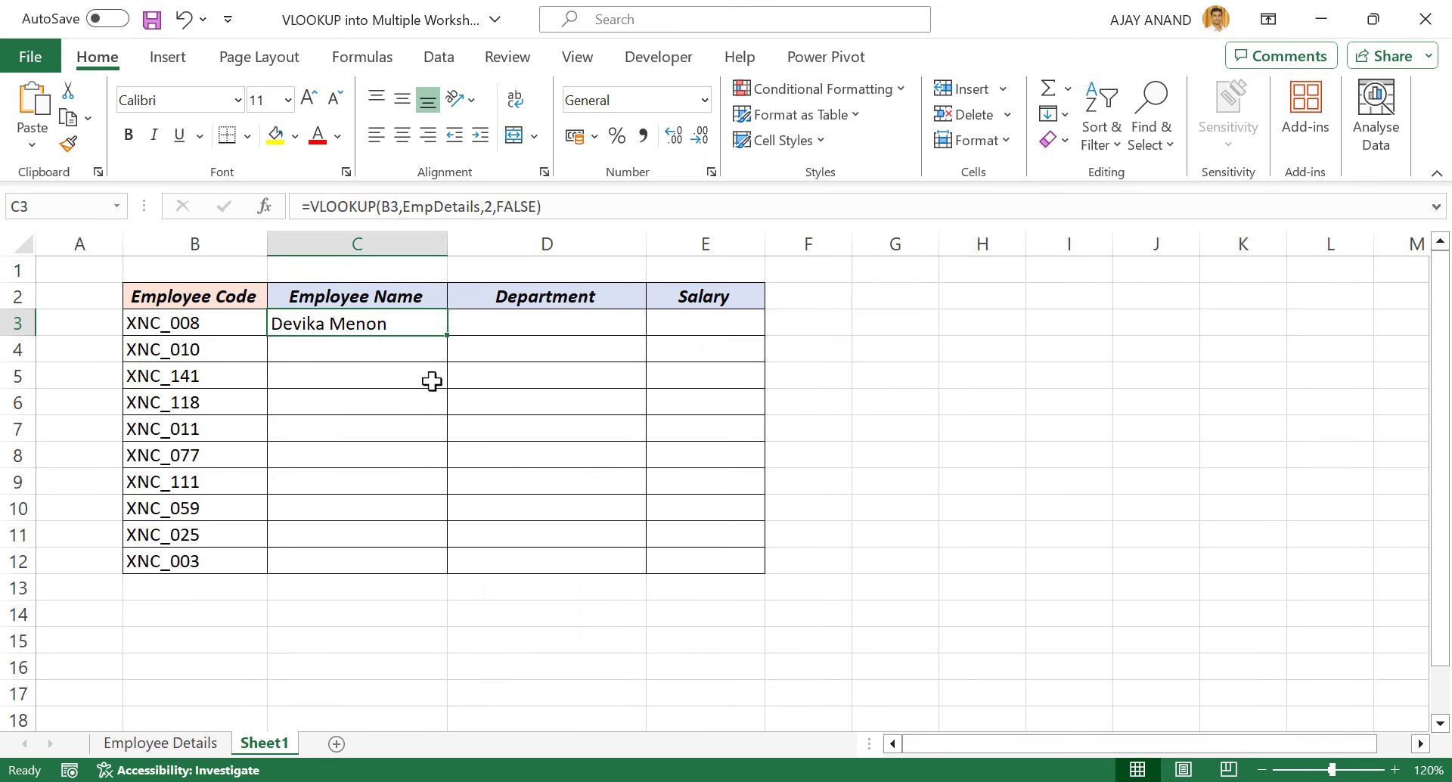
{"action": "left_click_drag", "start_coordinate": [453, 338], "coordinate": [442, 564]}
- Compare the employee codes and filled names in Sheet1 with the records on the Employee Details sheet
{"action": "left_click", "coordinate": [203, 376]}
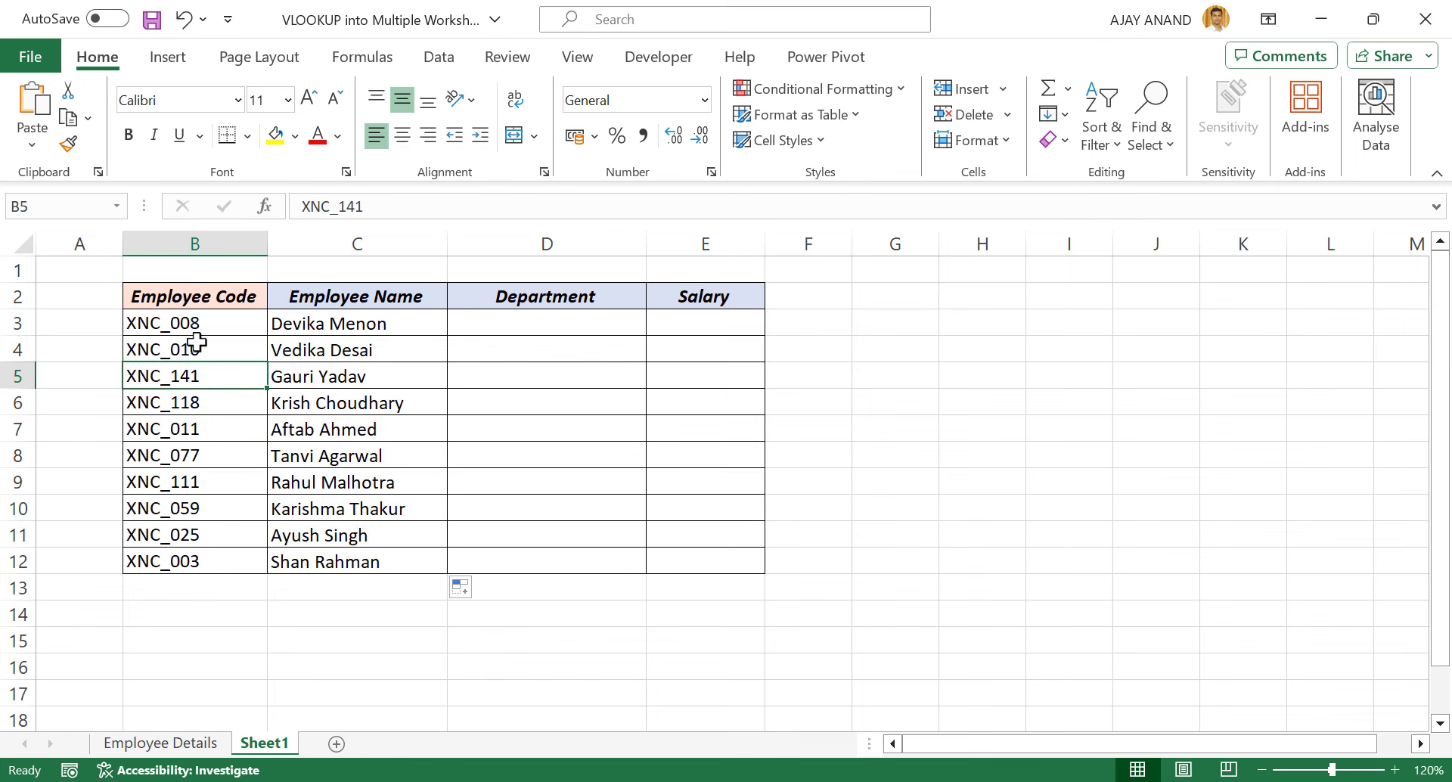
{"action": "left_click", "coordinate": [208, 458]}
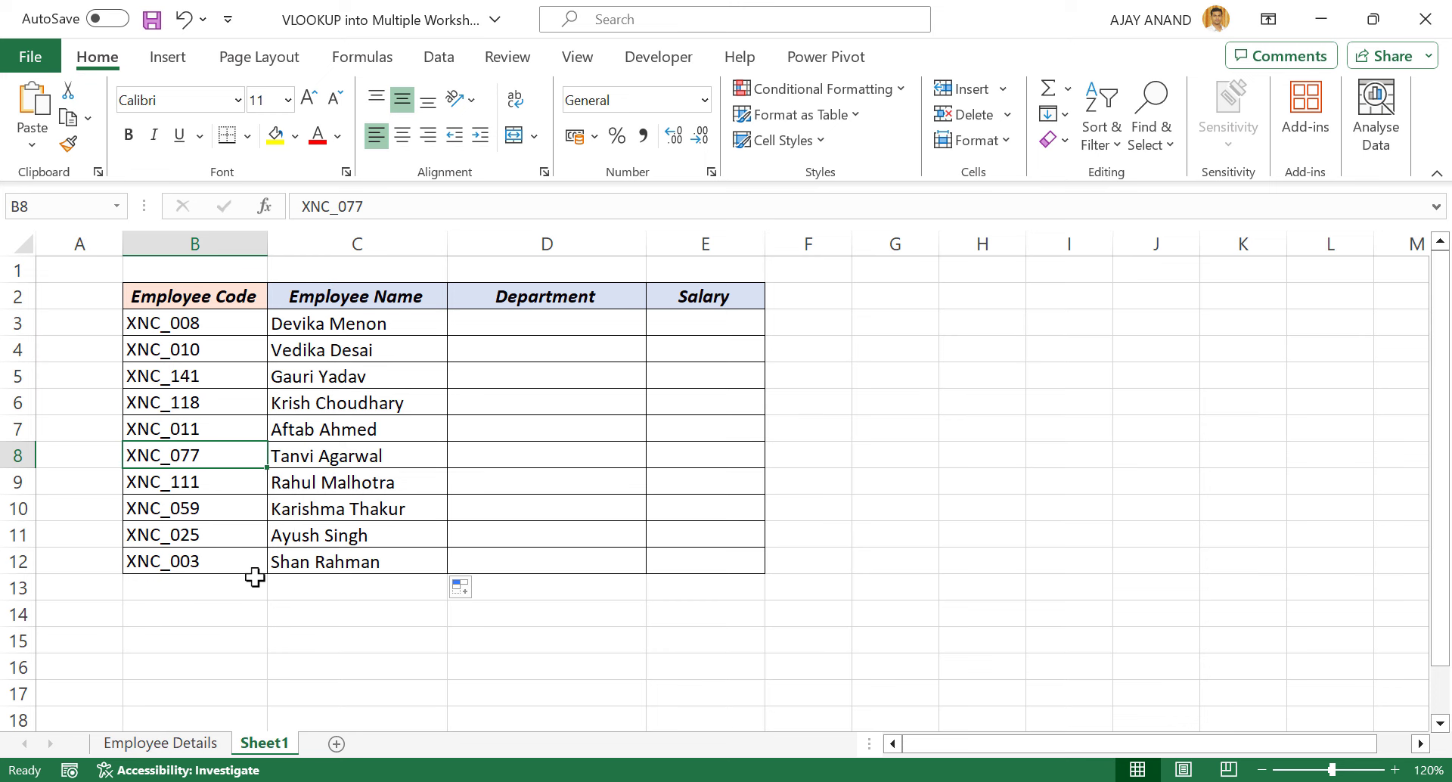
{"action": "left_click", "coordinate": [185, 743]}
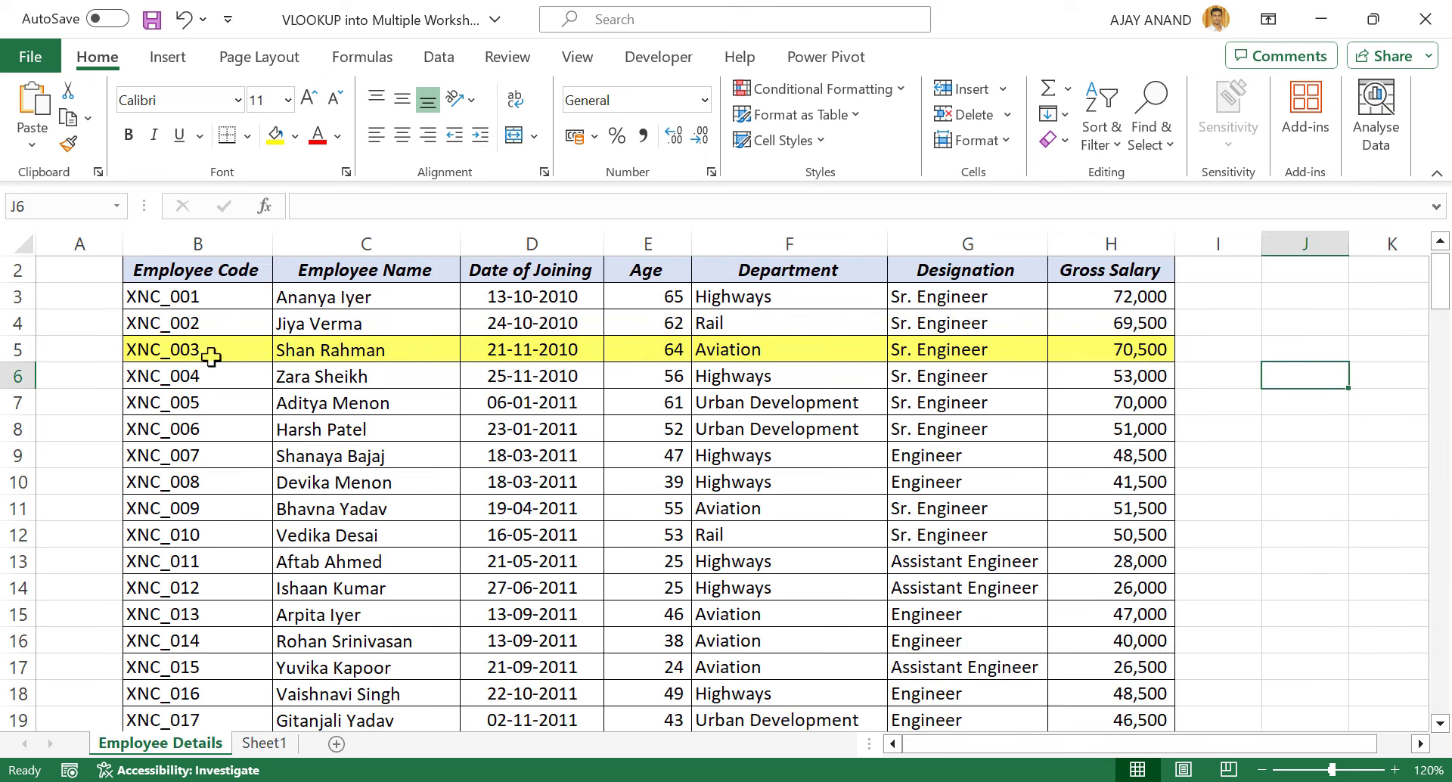
{"action": "left_click", "coordinate": [264, 744]}
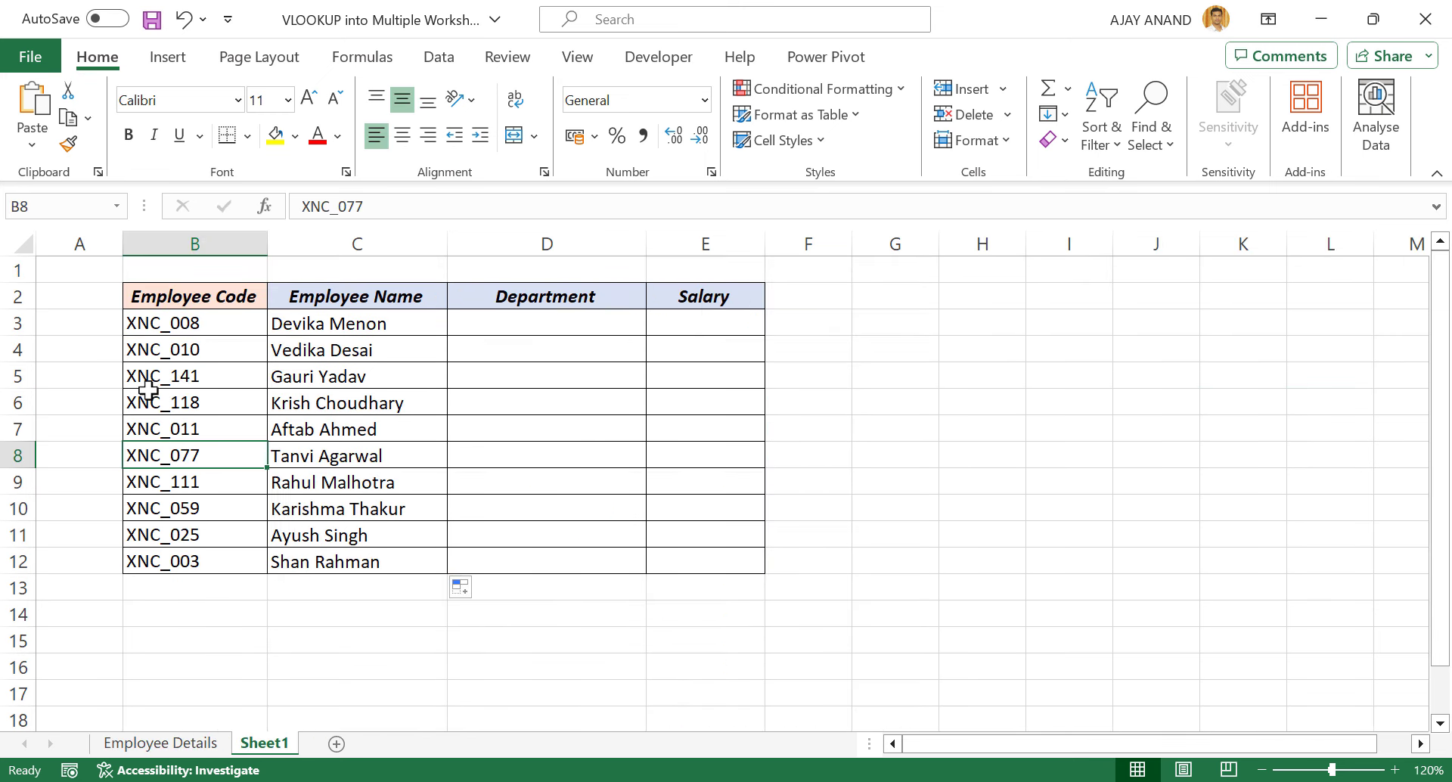
{"action": "left_click", "coordinate": [185, 744]}
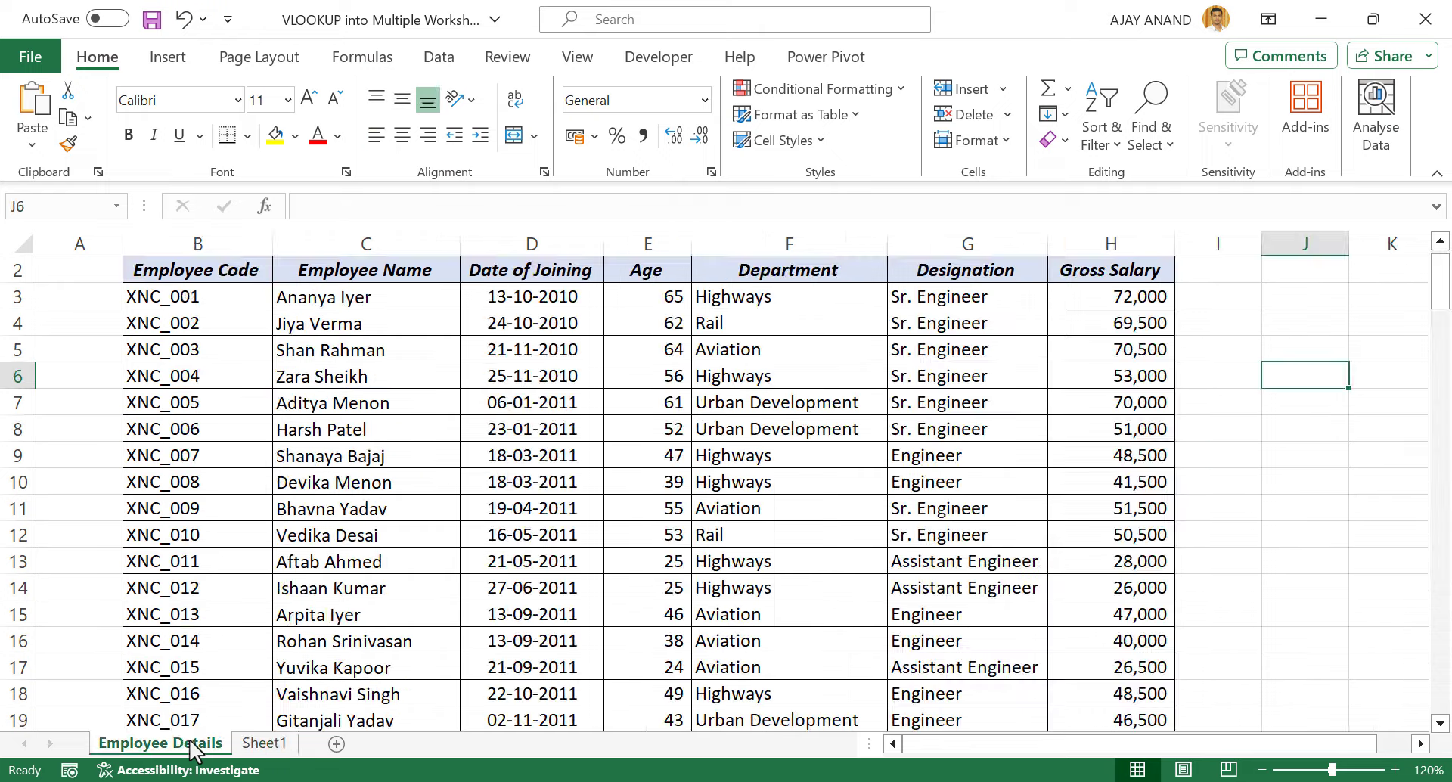
- Examine the last records of the Employee Details list, go back to its header row, and return to Sheet1
{"action": "left_click", "coordinate": [225, 534]}
{"action": "key", "text": "ctrl+Down"}
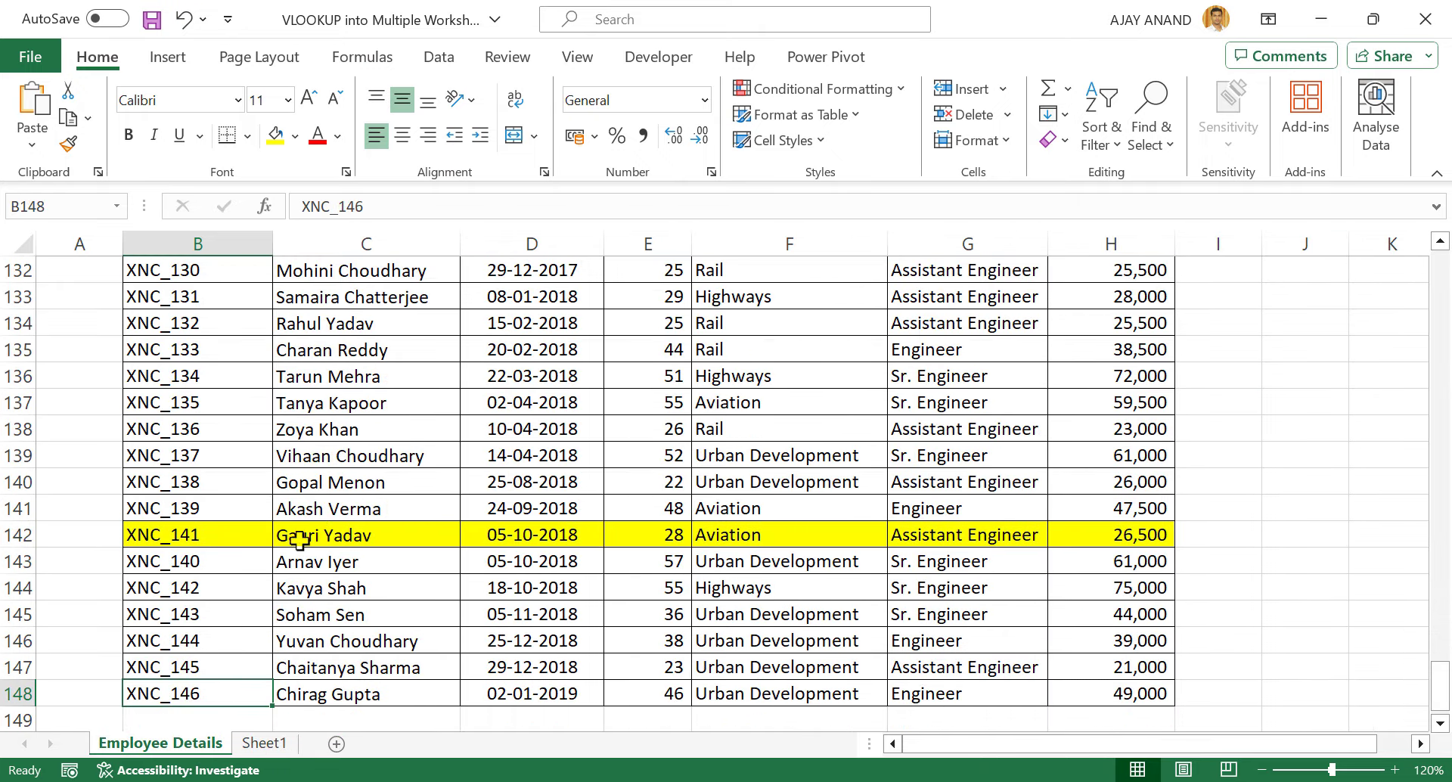
{"action": "key", "text": "ctrl+Up"}
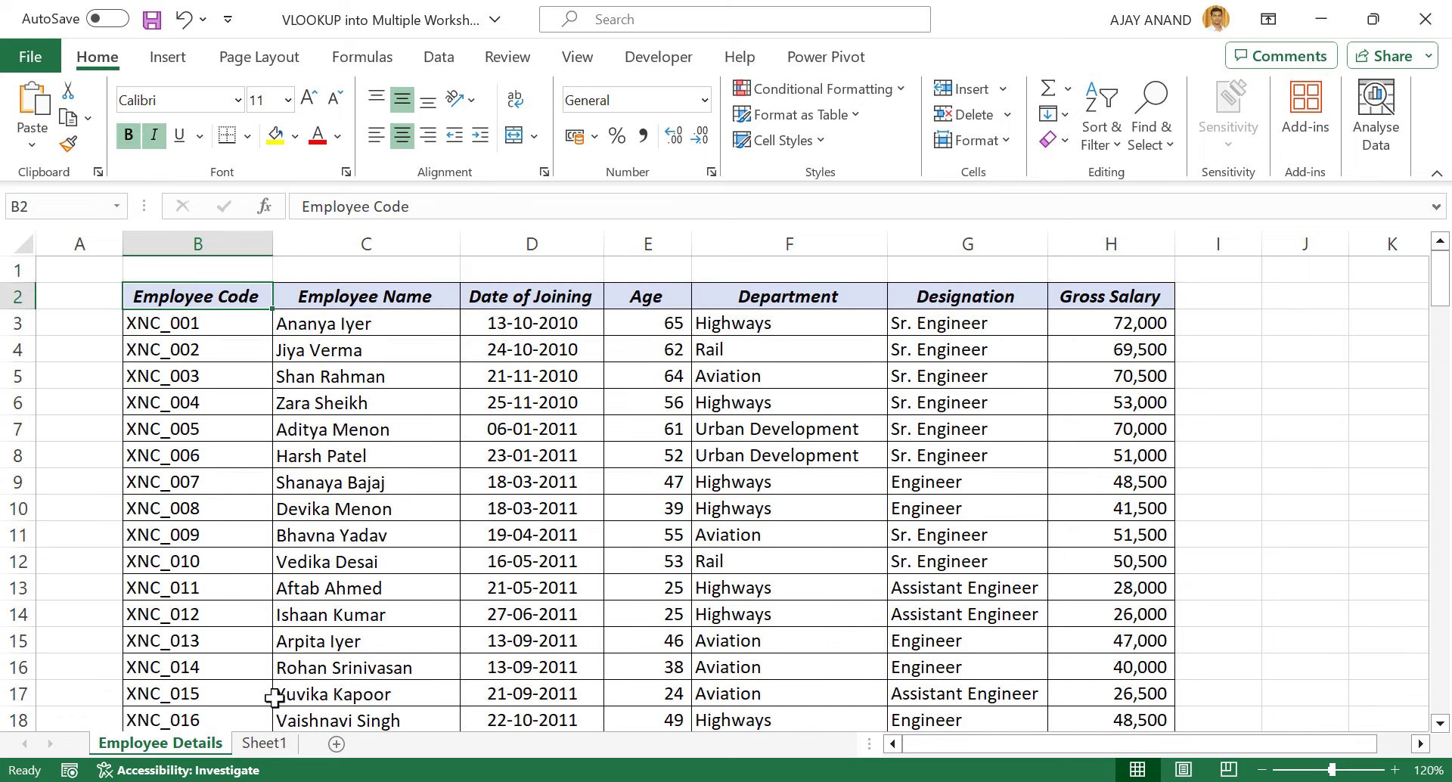
{"action": "left_click", "coordinate": [258, 746]}
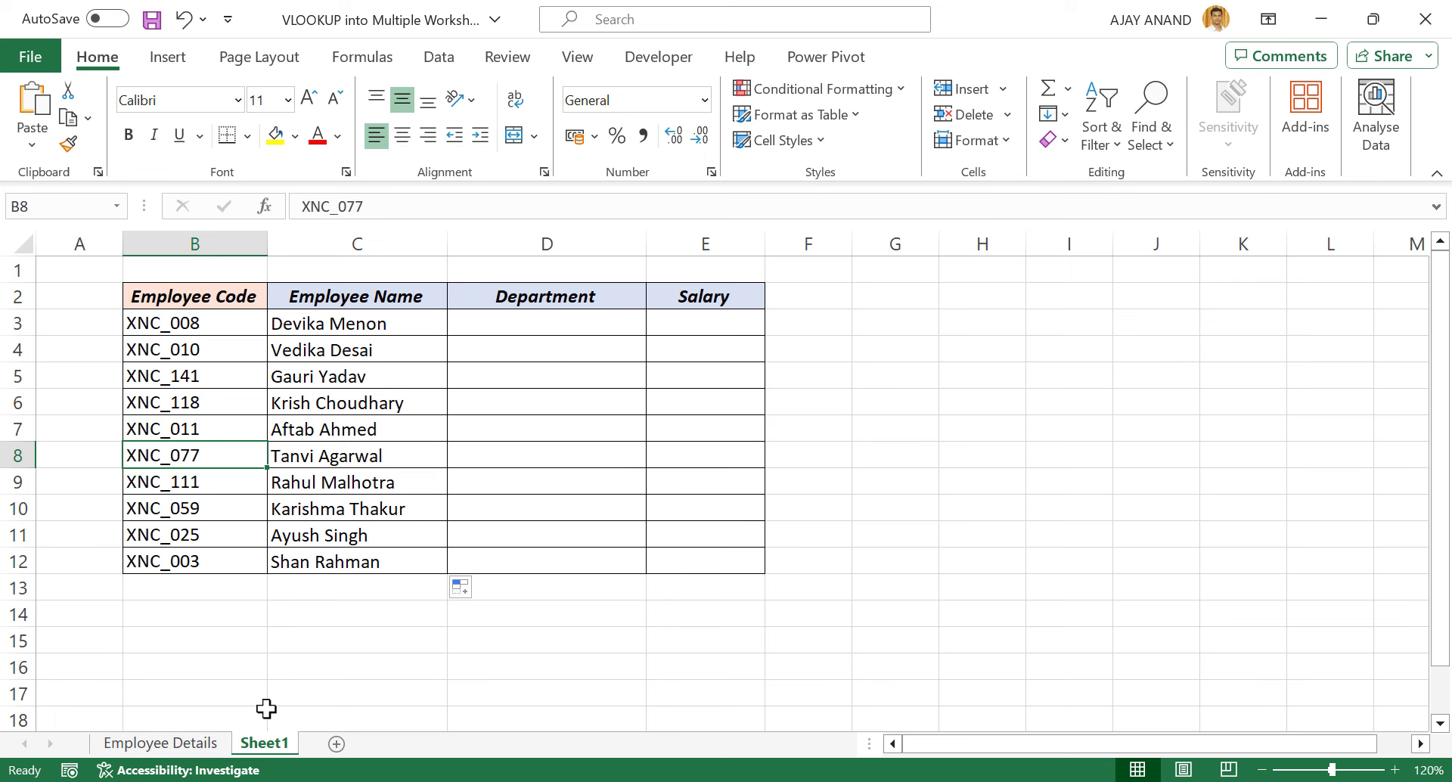
- Check the Department column's position on the Employee Details sheet, and copy the VLOOKUP formula text from C3 of Sheet1
{"action": "left_click", "coordinate": [200, 743]}
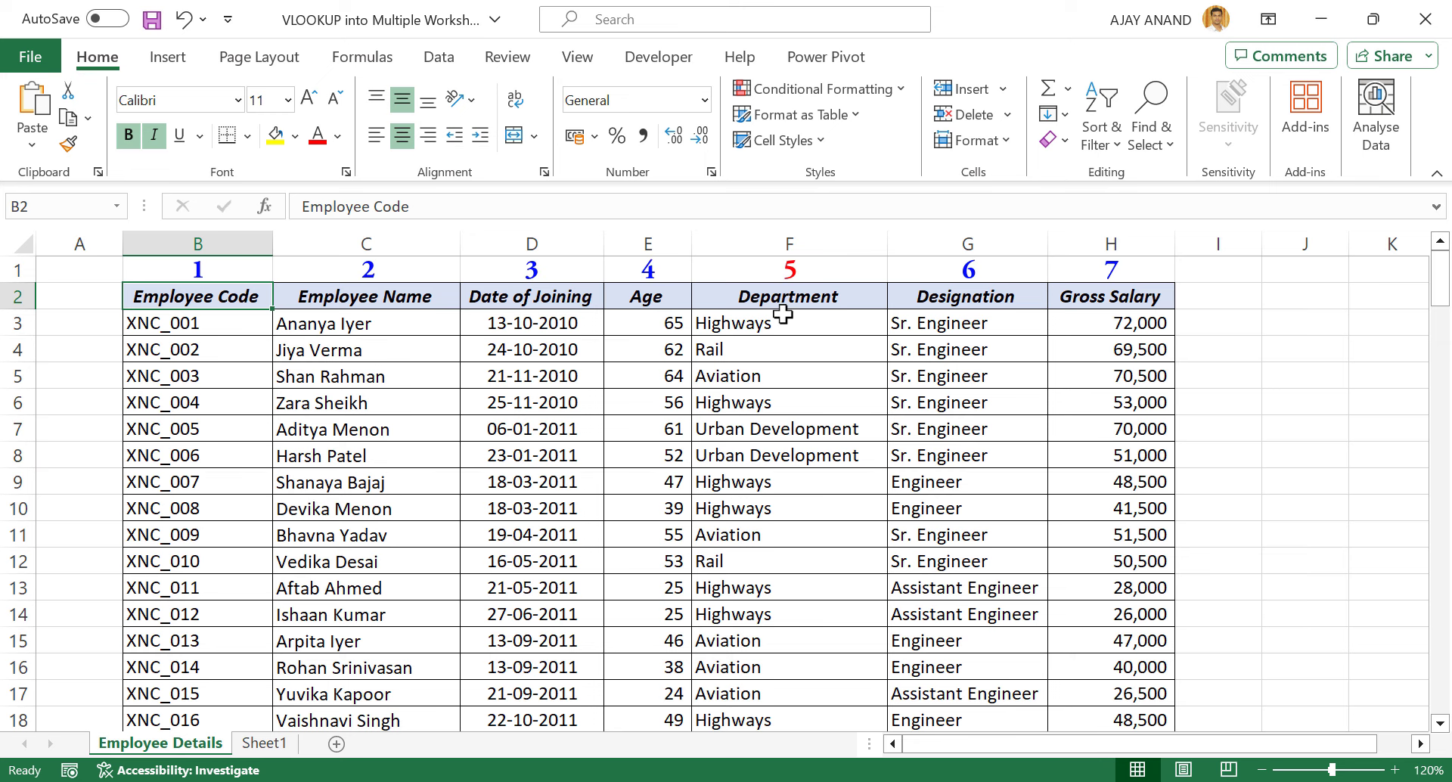
{"action": "left_click", "coordinate": [263, 746]}
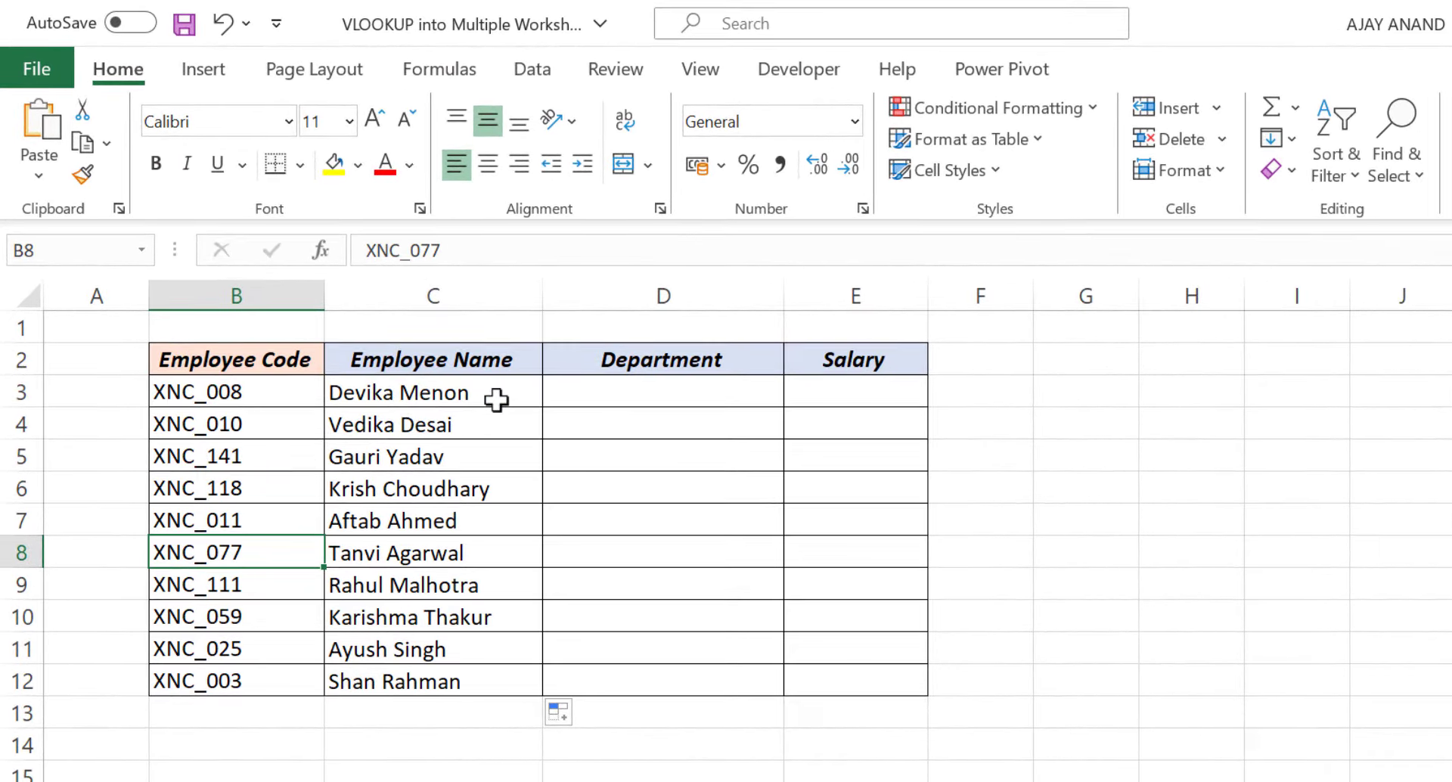
{"action": "left_click", "coordinate": [497, 395]}
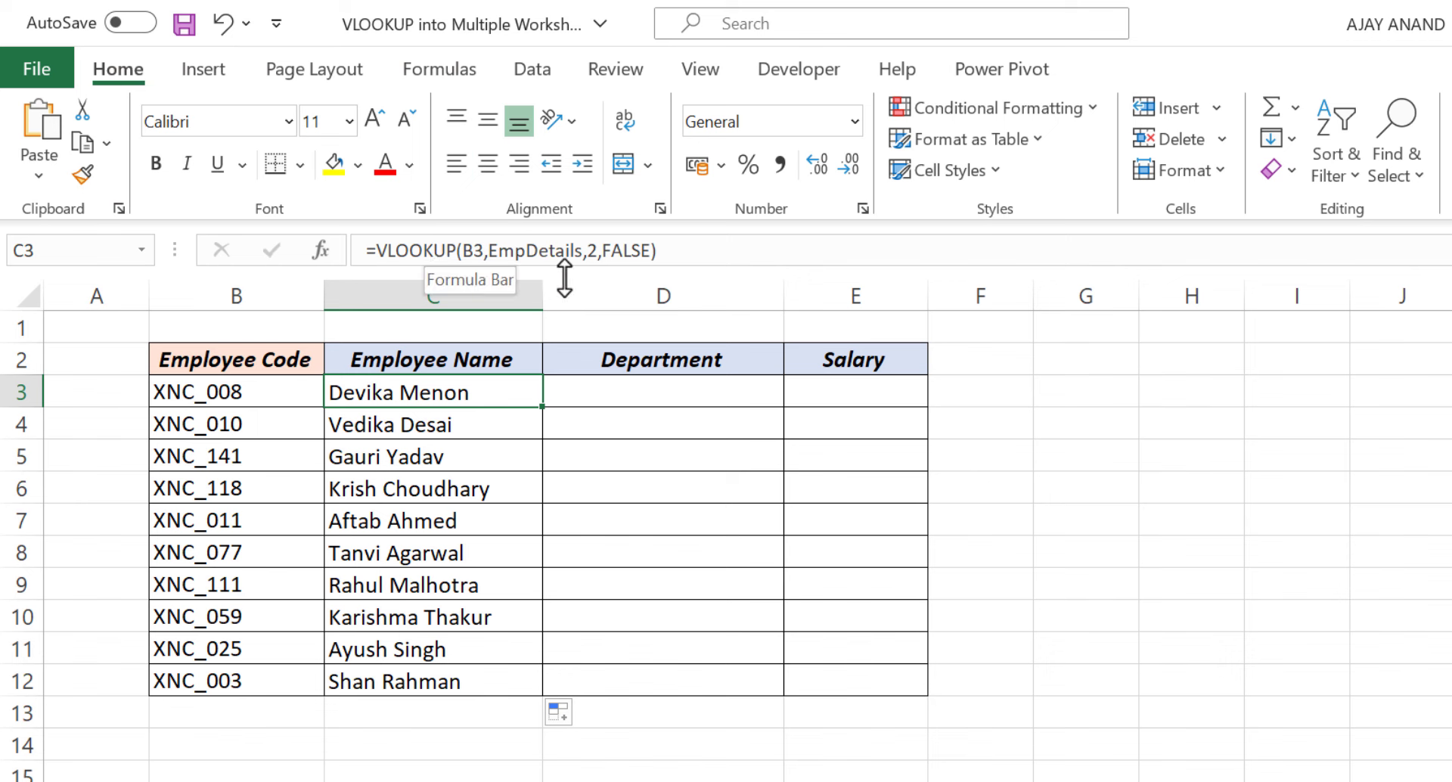
{"action": "left_click_drag", "start_coordinate": [678, 250], "coordinate": [354, 249]}
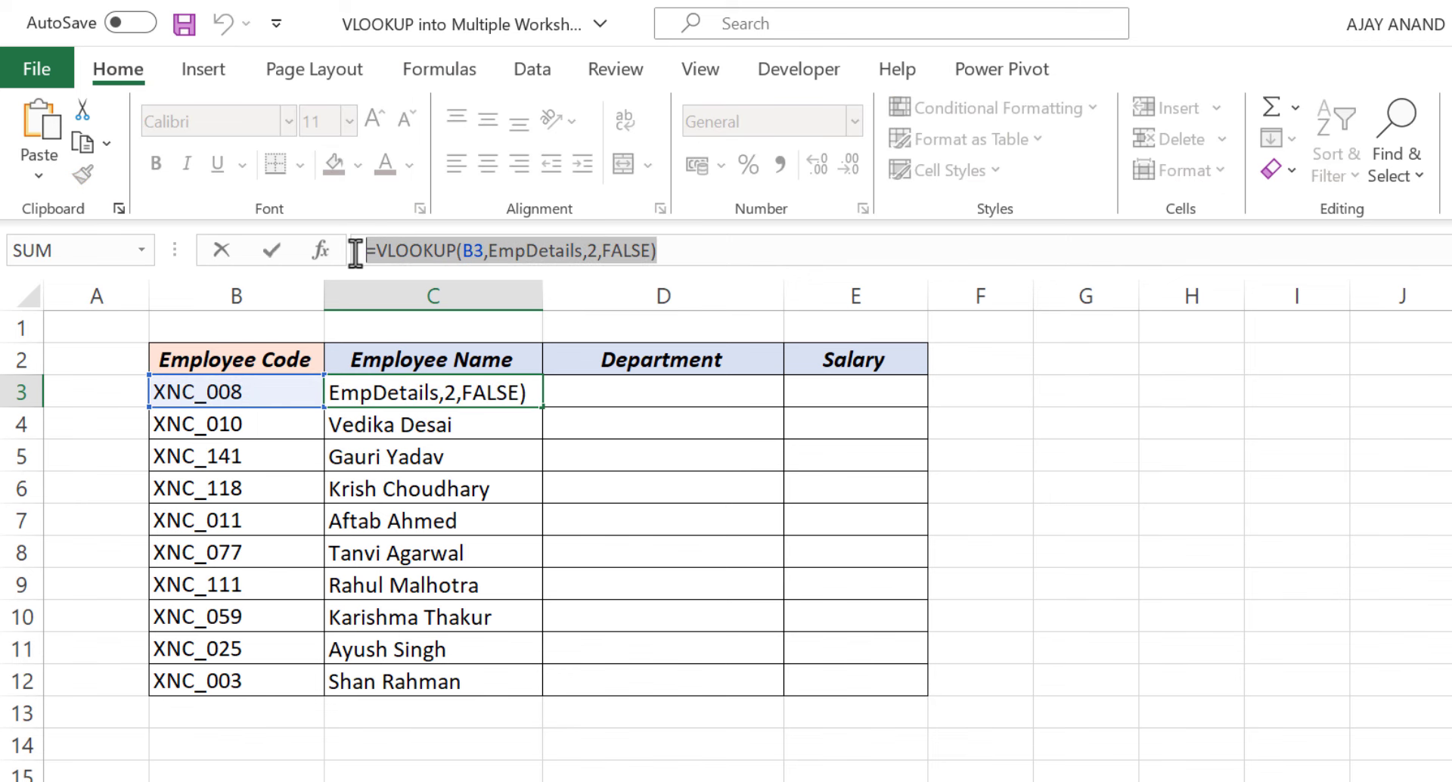
{"action": "right_click", "coordinate": [486, 251]}
{"action": "left_click", "coordinate": [558, 313]}
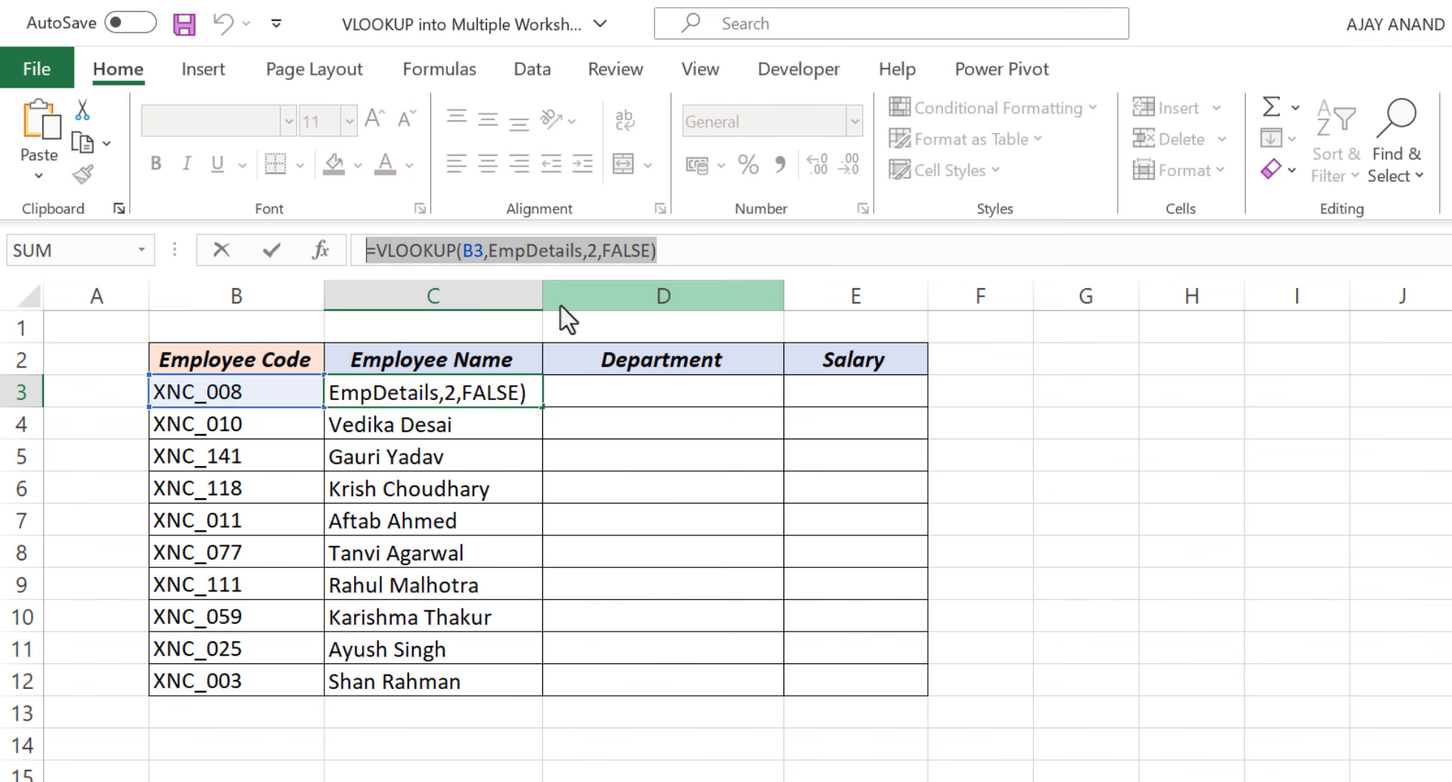
{"action": "key", "text": "Escape"}
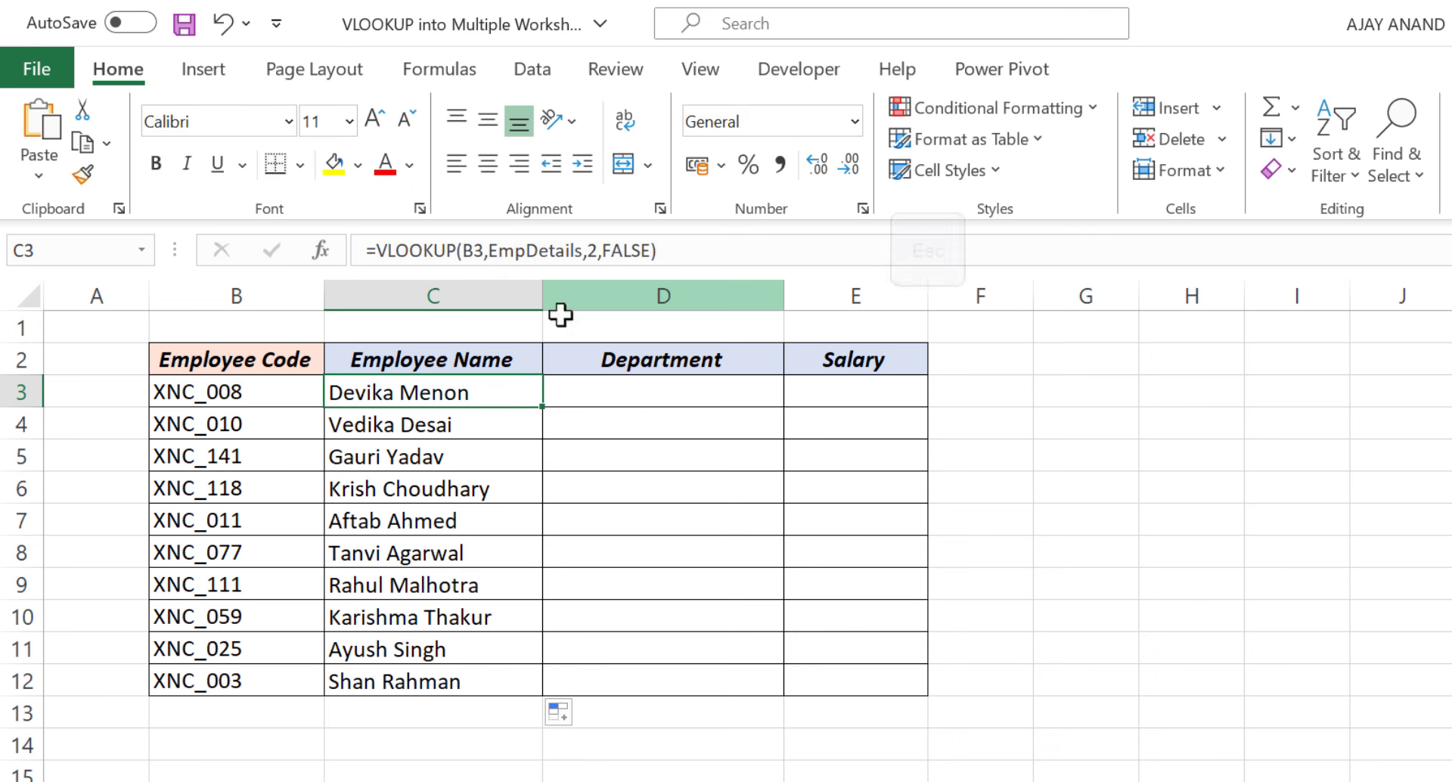
- Paste the copied formula into D3 and set its column index to 5: =VLOOKUP(B3,EmpDetails,5,FALSE)
{"action": "left_click", "coordinate": [621, 391]}
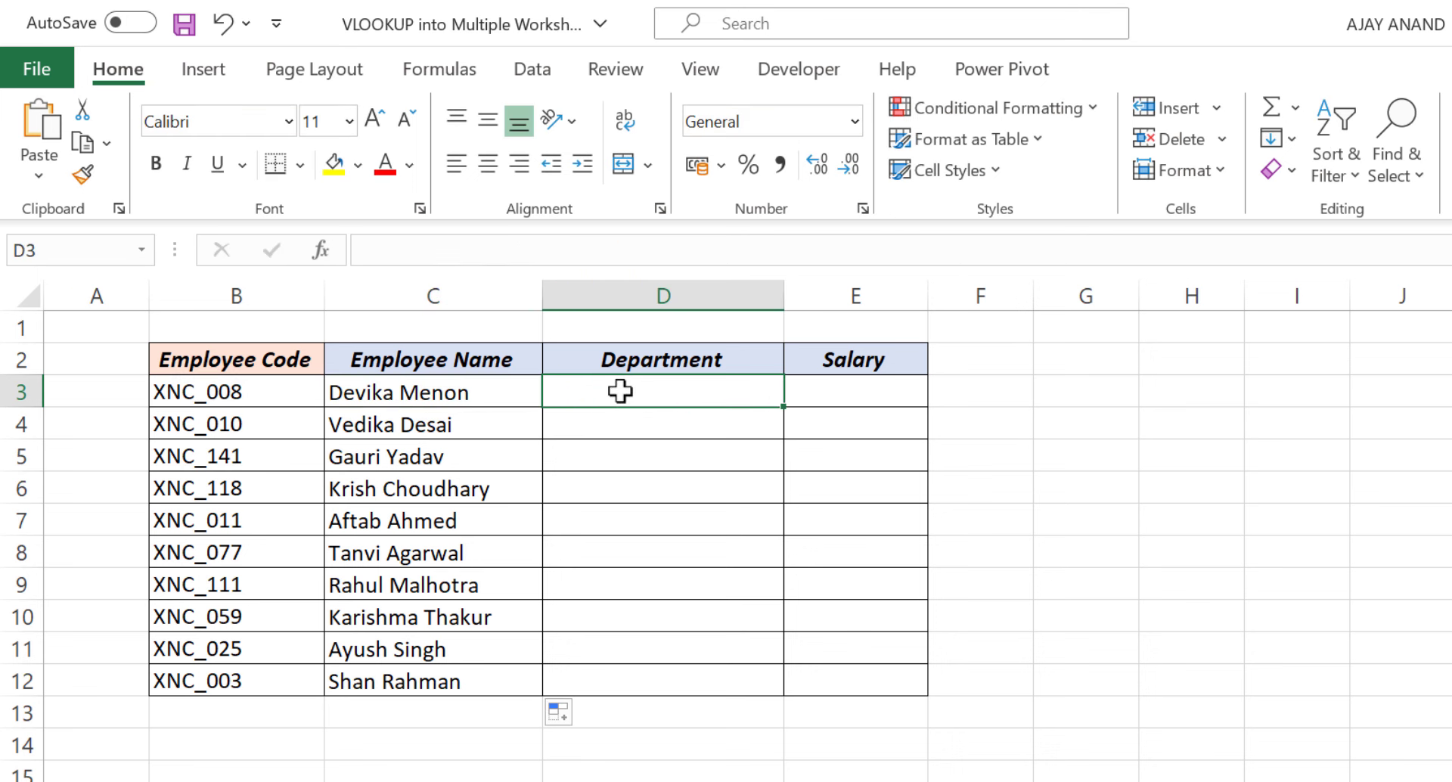
{"action": "left_click", "coordinate": [395, 249]}
{"action": "right_click", "coordinate": [396, 251]}
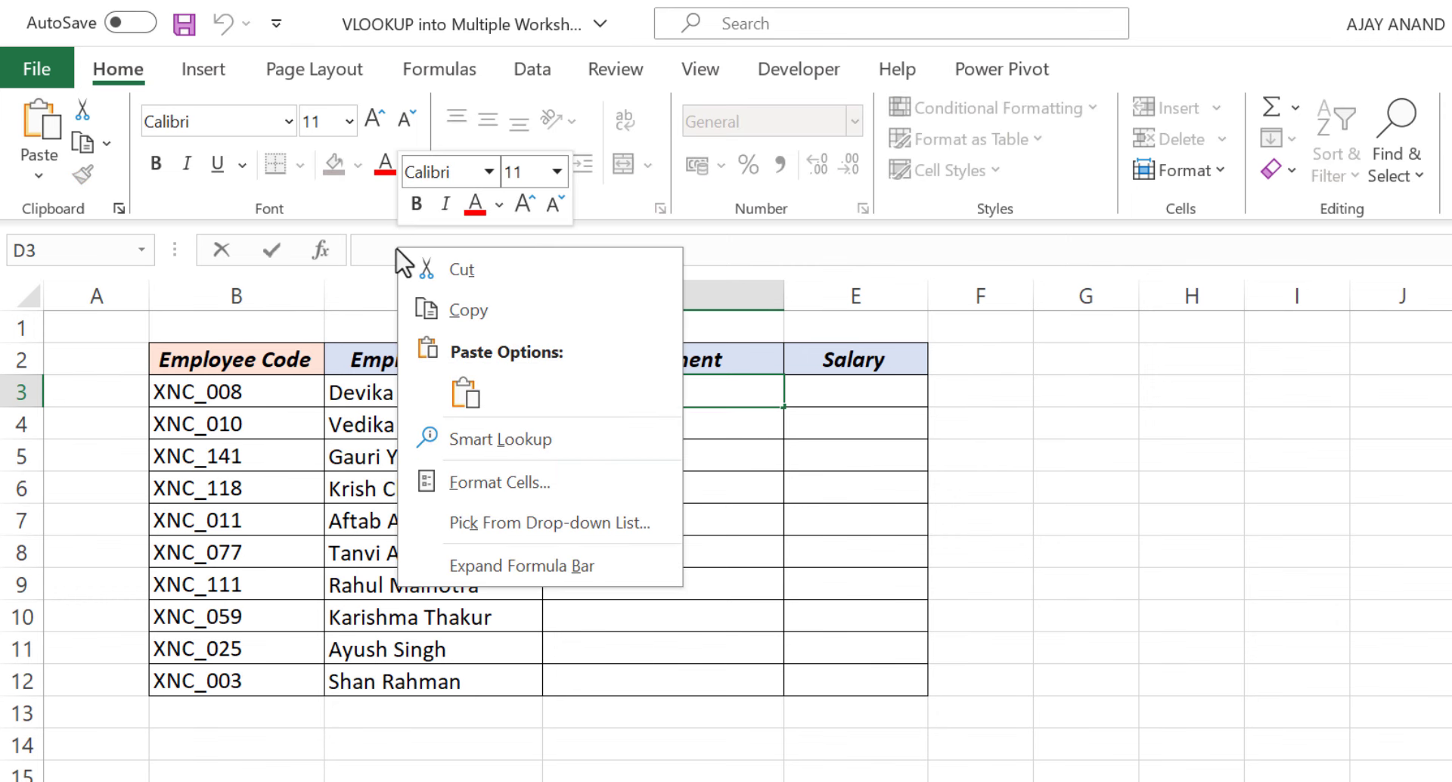
{"action": "left_click", "coordinate": [465, 393]}
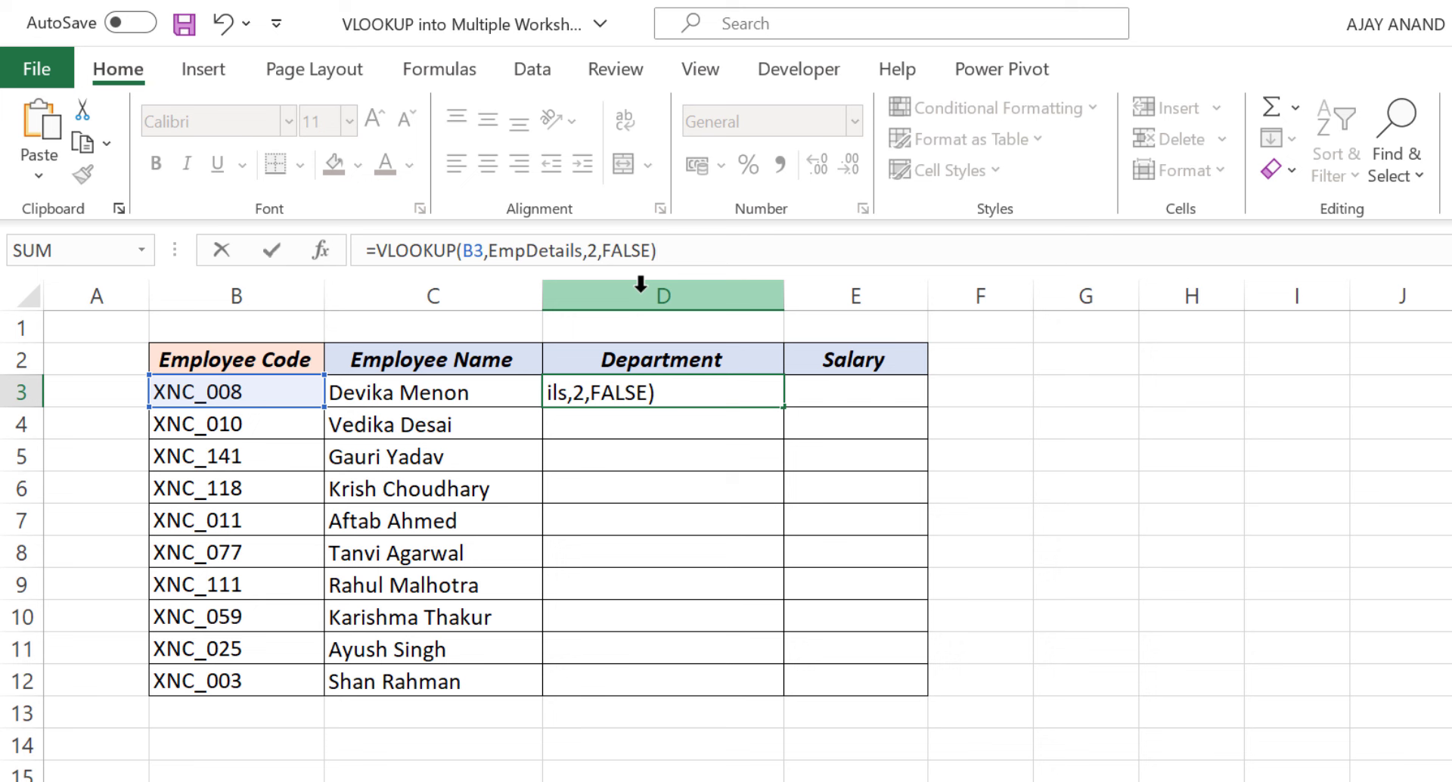
{"action": "double_click", "coordinate": [596, 251]}
{"action": "type", "text": "5"}
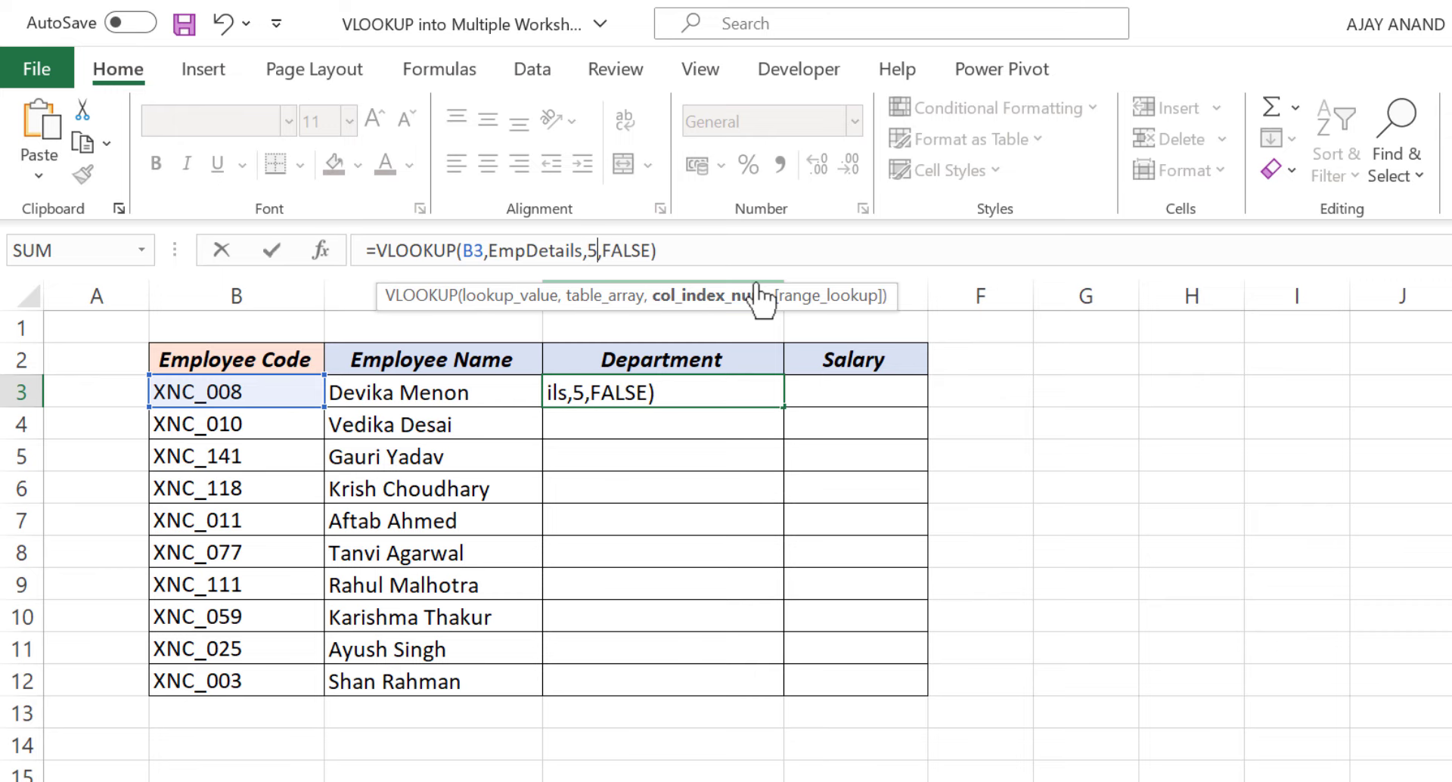
{"action": "key", "text": "Return"}
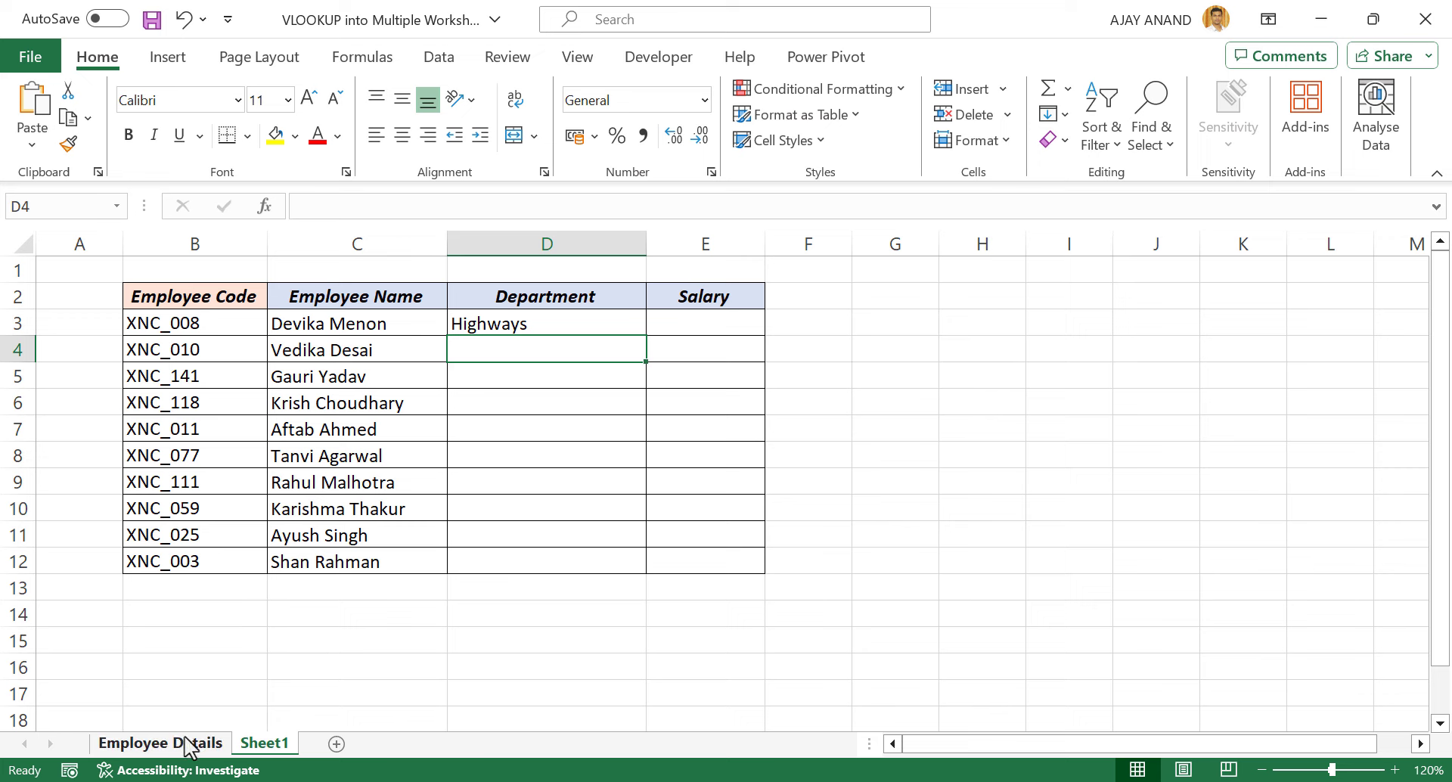
- Compare the department in D3 with the Employee Details sheet, and fill the formula down through D12
{"action": "left_click", "coordinate": [203, 779]}
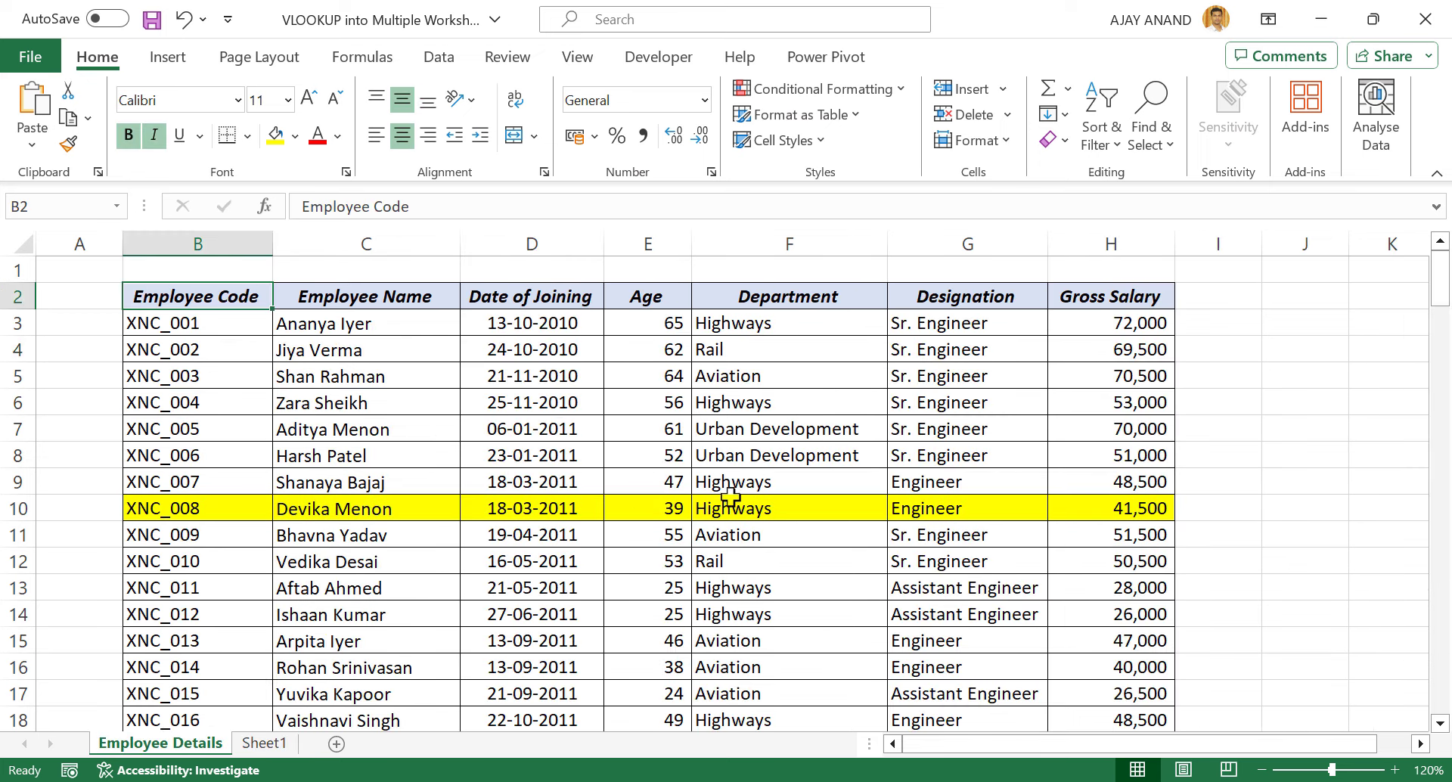
{"action": "left_click", "coordinate": [265, 743]}
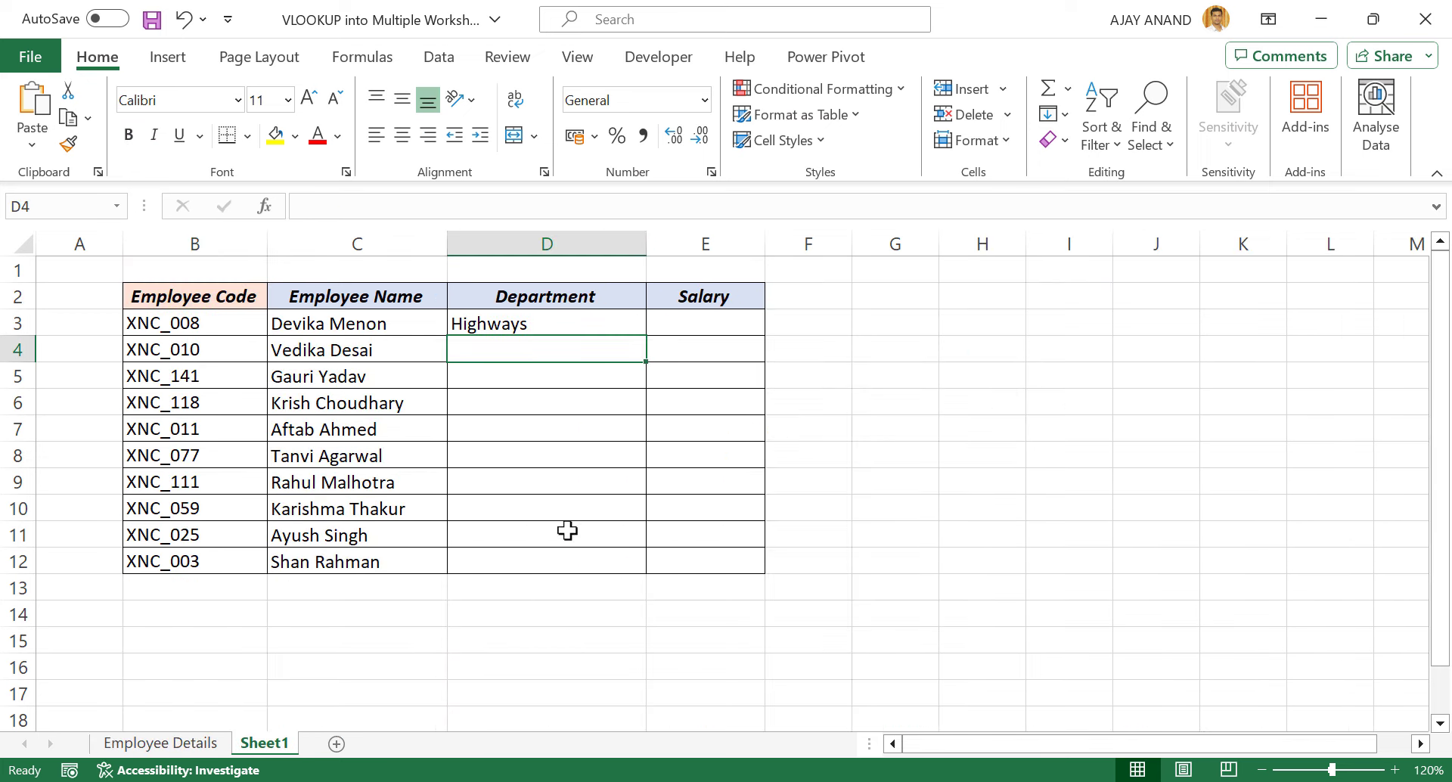
{"action": "left_click", "coordinate": [611, 326]}
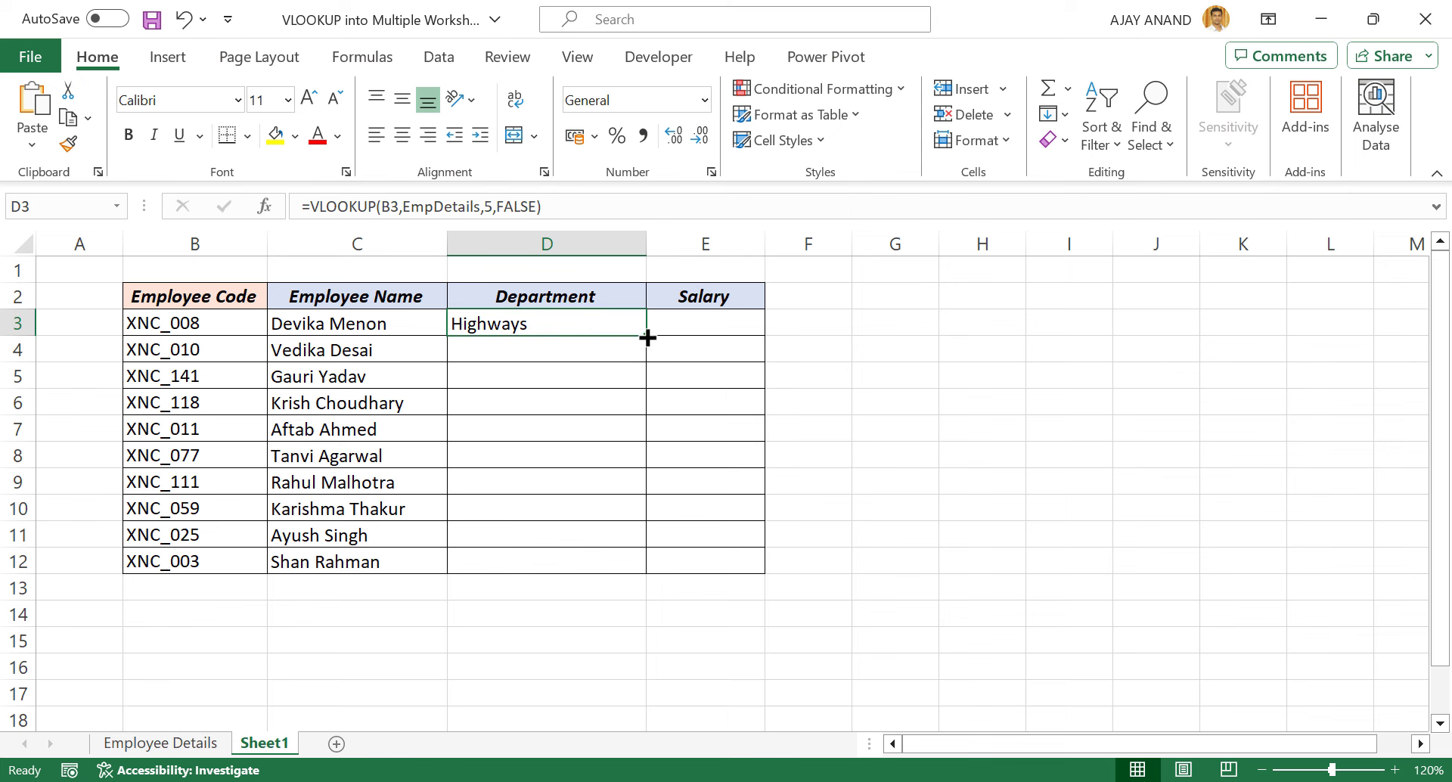
{"action": "double_click", "coordinate": [648, 337]}
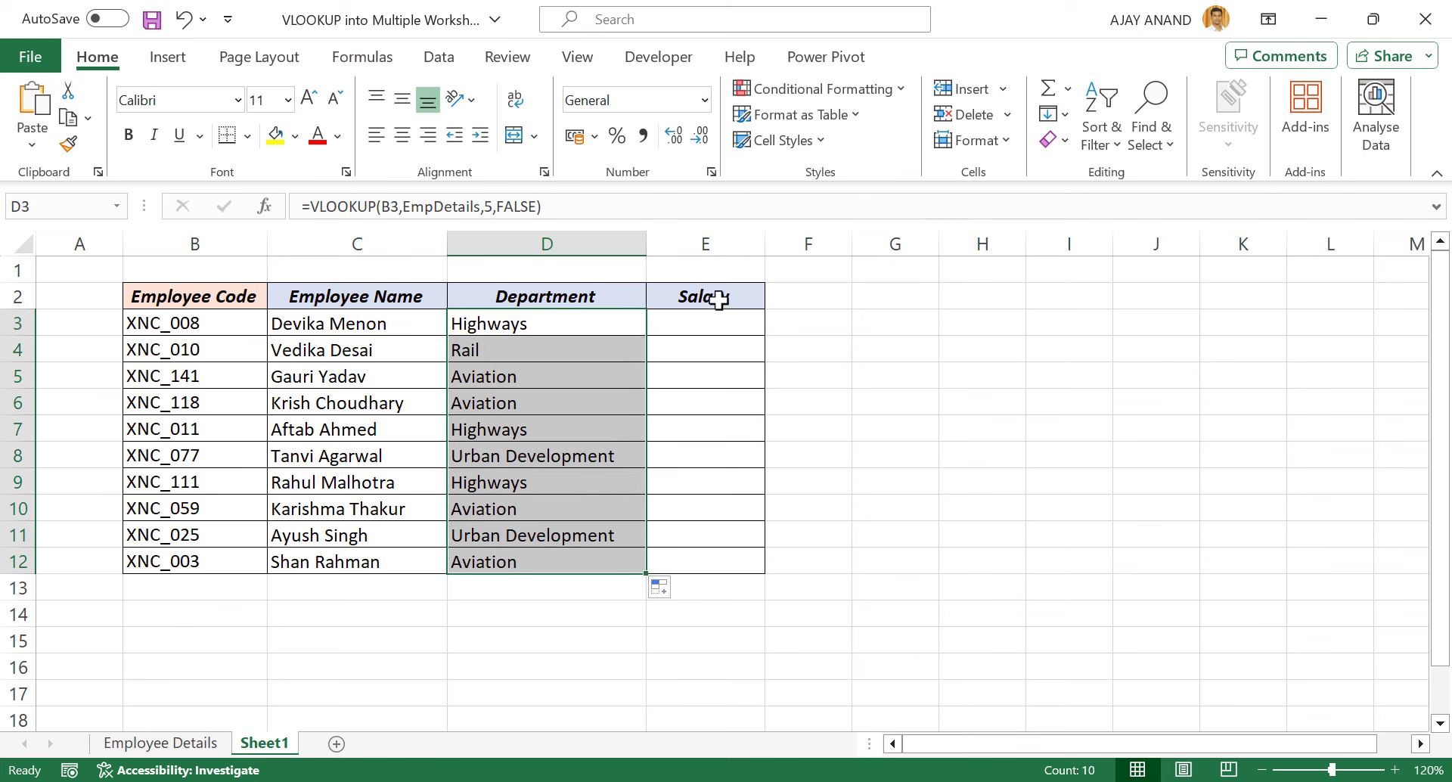
- Check the Gross Salary column's position on the Employee Details sheet, and copy the VLOOKUP formula text from D3 of Sheet1
{"action": "left_click", "coordinate": [206, 743]}
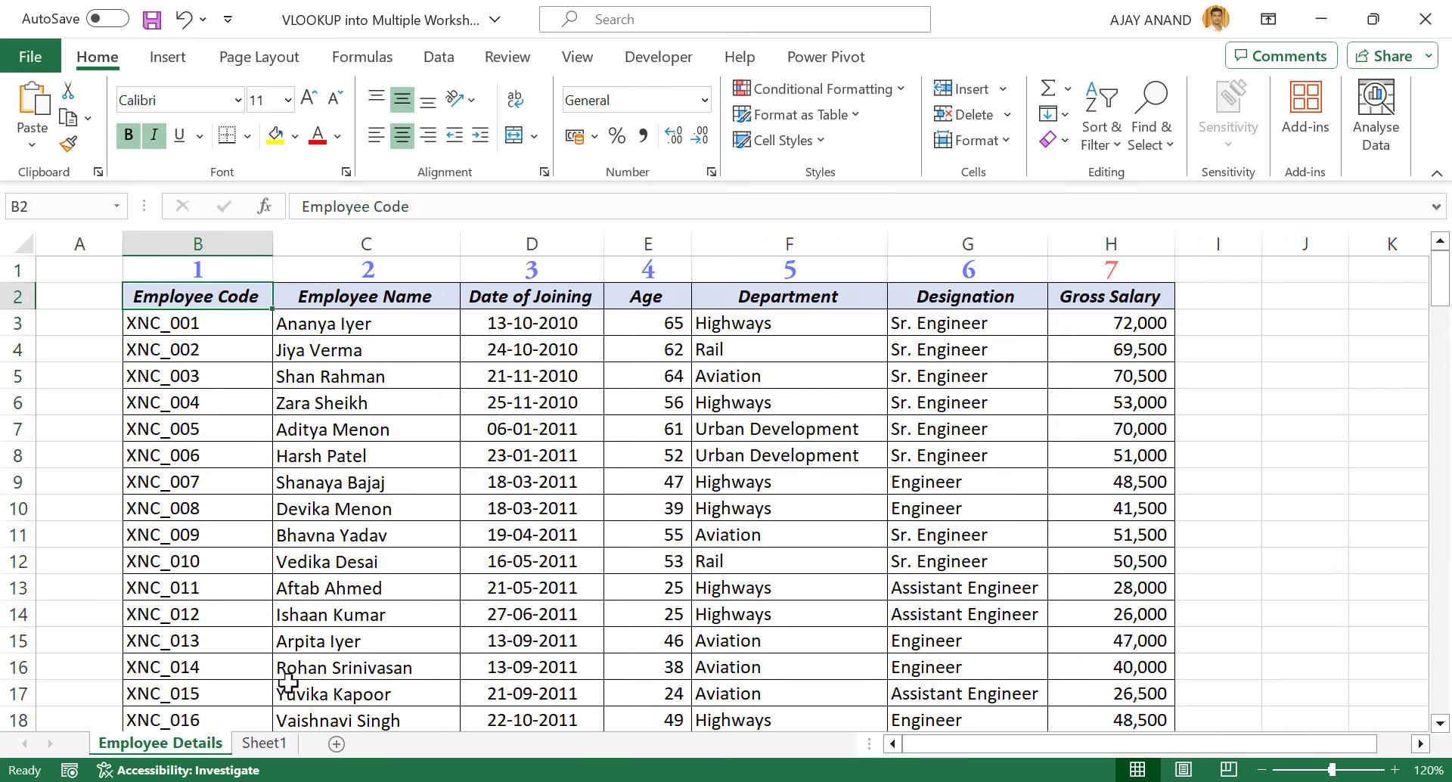
{"action": "left_click", "coordinate": [264, 743]}
{"action": "left_click", "coordinate": [552, 328]}
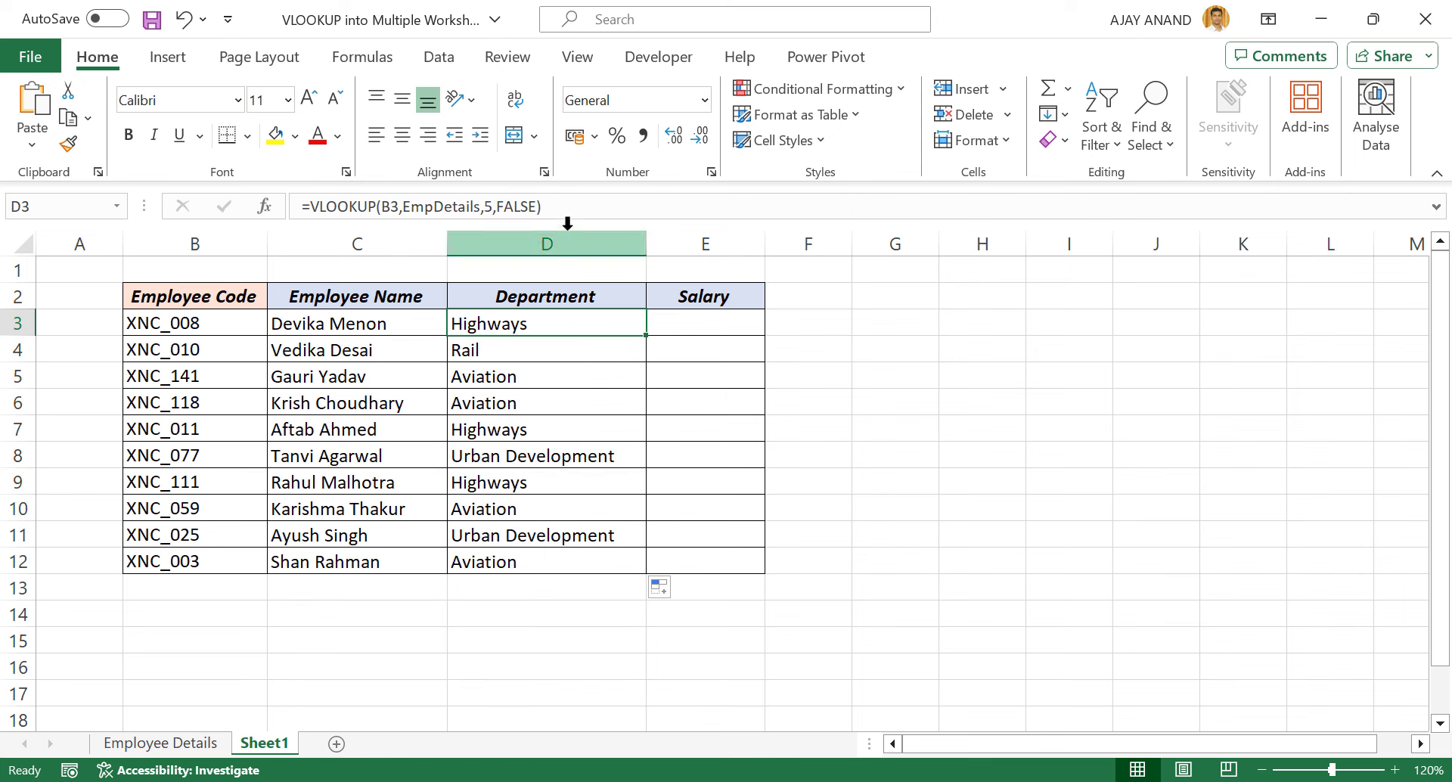
{"action": "left_click_drag", "start_coordinate": [541, 207], "coordinate": [285, 208]}
{"action": "right_click", "coordinate": [456, 208]}
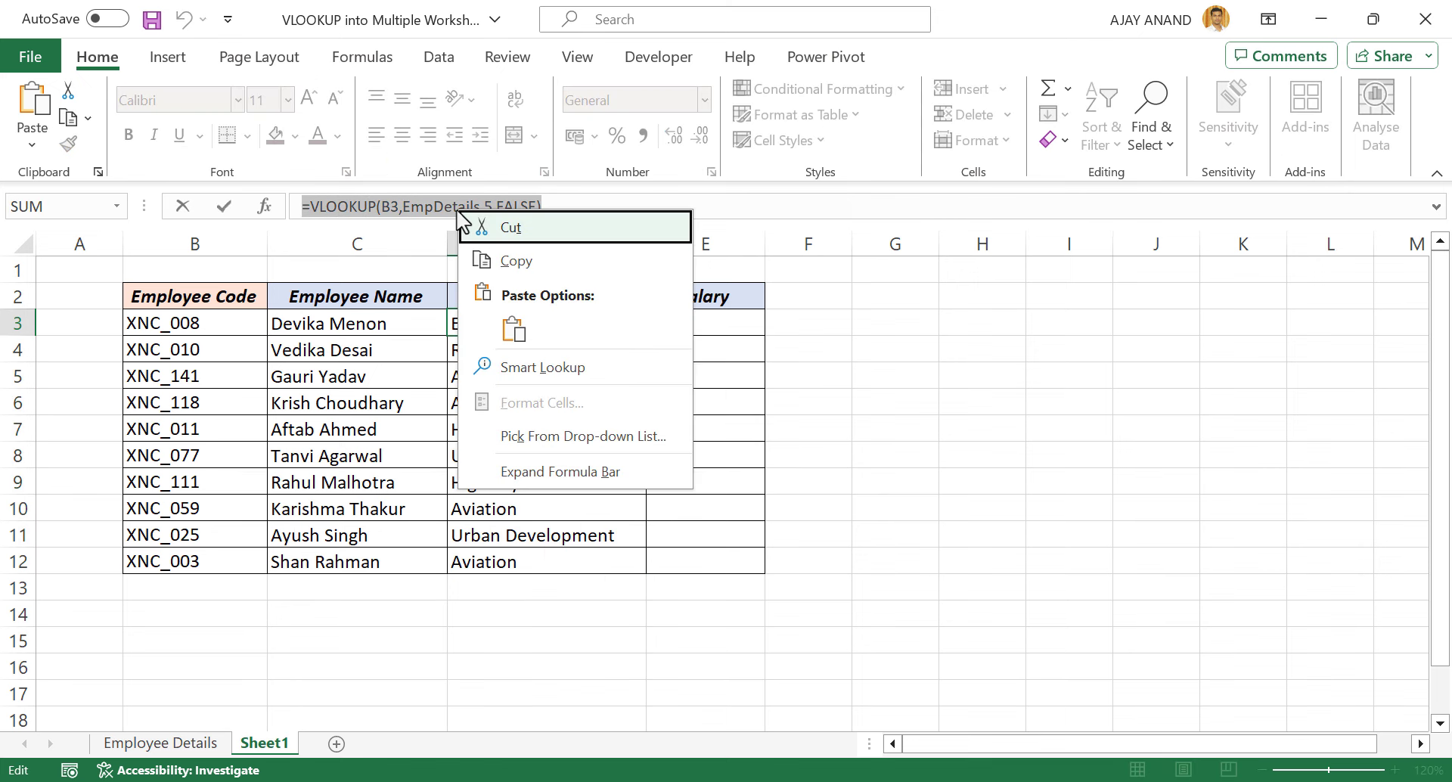
{"action": "left_click", "coordinate": [518, 261]}
{"action": "key", "text": "Escape"}
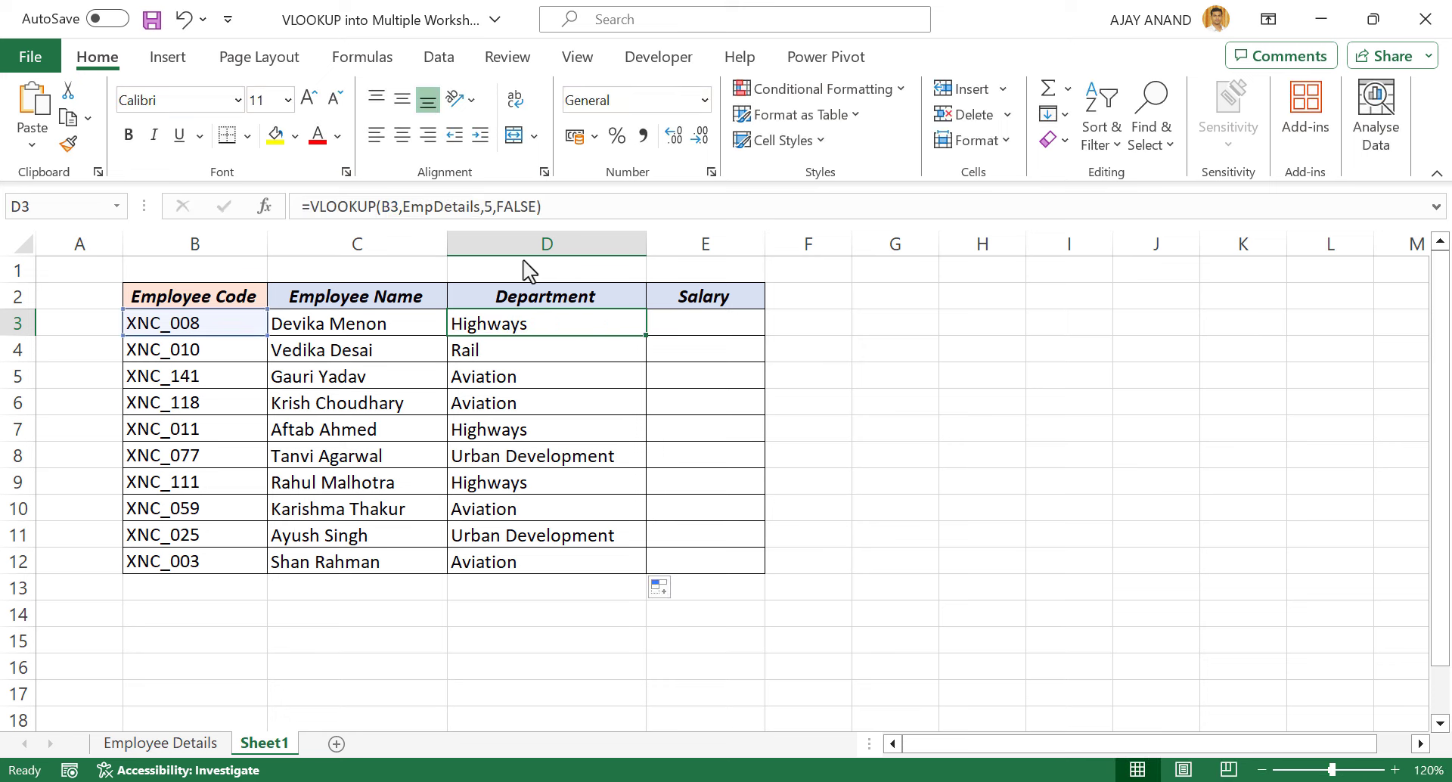
- Paste the copied formula into E3 and set its column index to 7: =VLOOKUP(B3,EmpDetails,7,FALSE)
{"action": "left_click", "coordinate": [712, 325]}
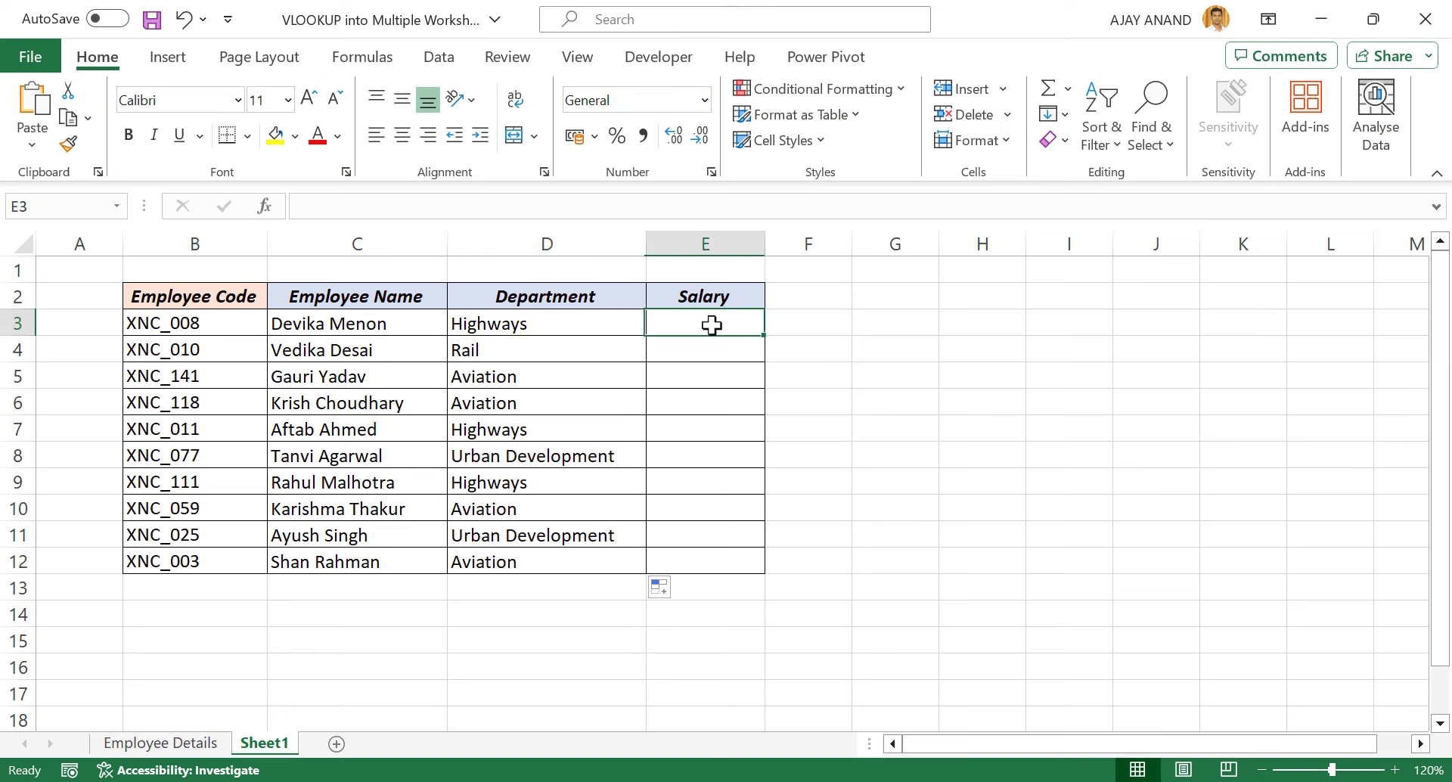
{"action": "left_click", "coordinate": [346, 205]}
{"action": "right_click", "coordinate": [346, 205]}
{"action": "left_click", "coordinate": [403, 322]}
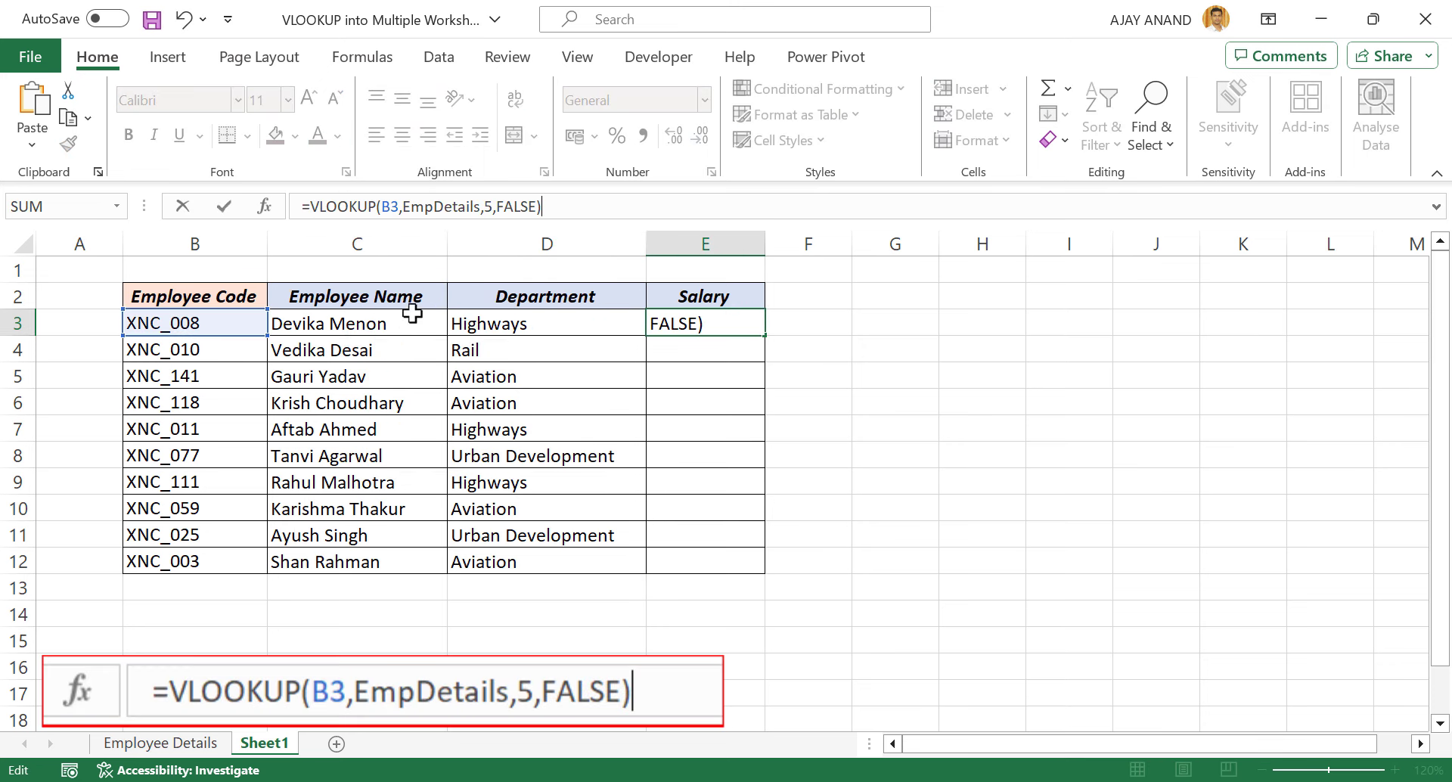
{"action": "double_click", "coordinate": [487, 207]}
{"action": "type", "text": "7"}
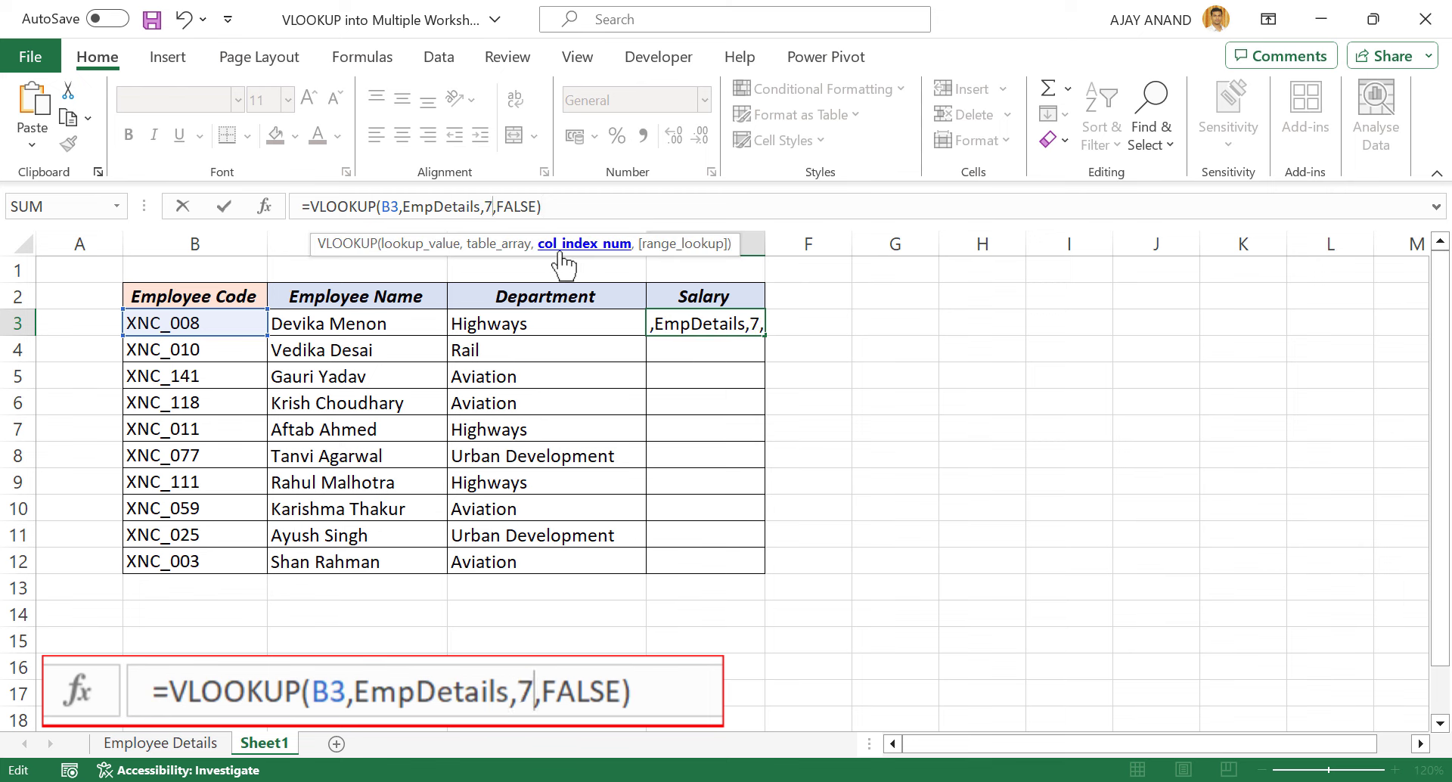
{"action": "key", "text": "Return"}
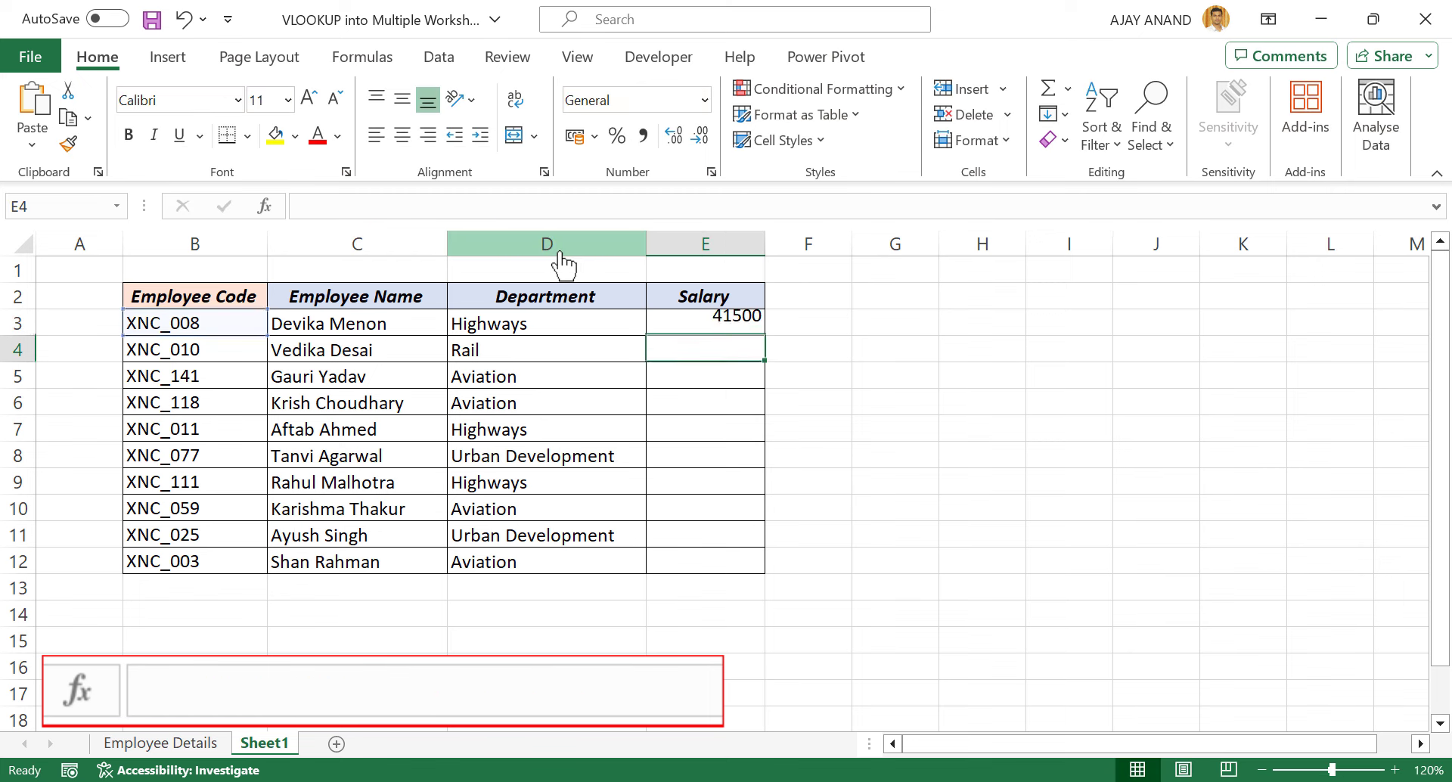
- Fill the salary formula from E3 down through E12, and compare the salary in E12 with the Employee Details sheet
{"action": "left_click", "coordinate": [729, 325]}
{"action": "left_click_drag", "start_coordinate": [765, 335], "coordinate": [745, 568]}
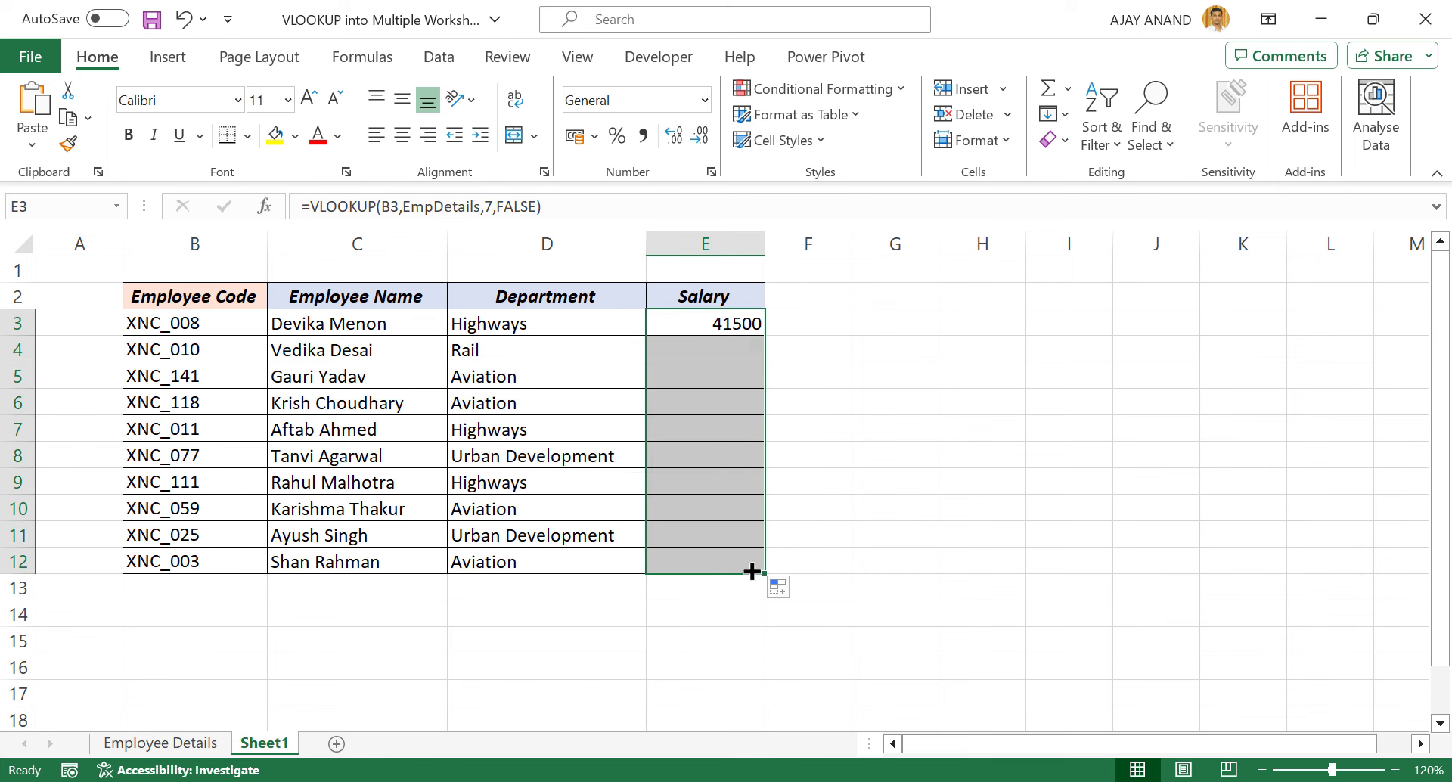
{"action": "left_click", "coordinate": [689, 562]}
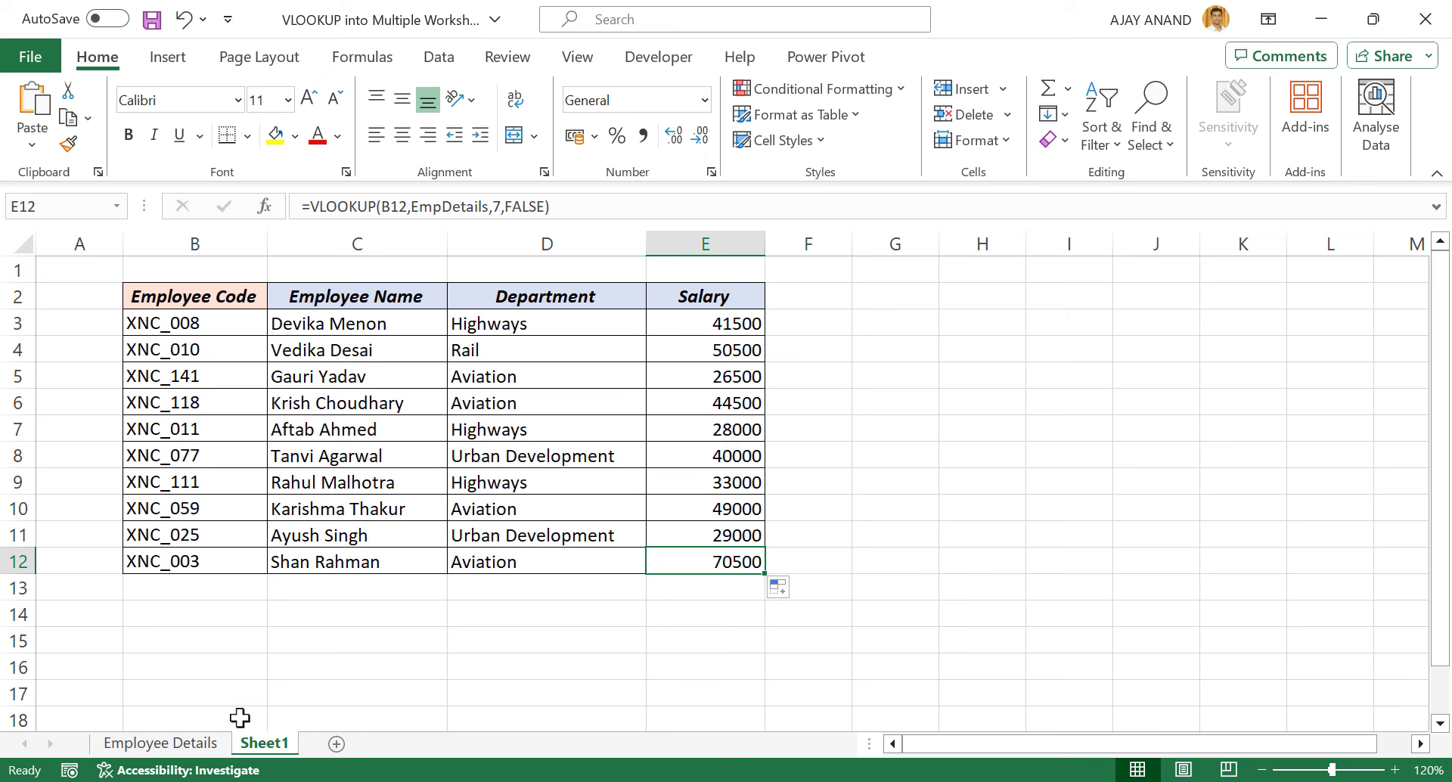
{"action": "left_click", "coordinate": [198, 744]}
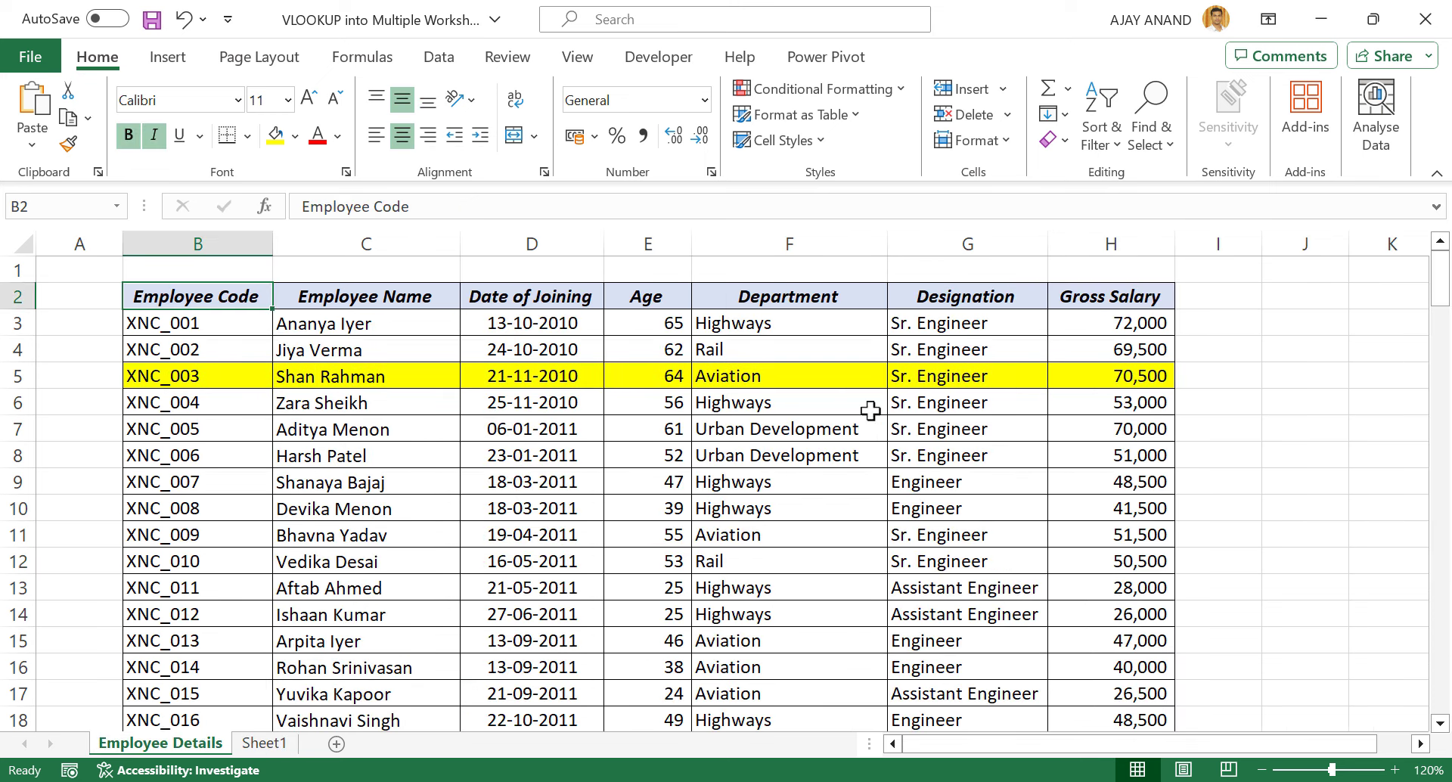
{"action": "left_click", "coordinate": [265, 743]}
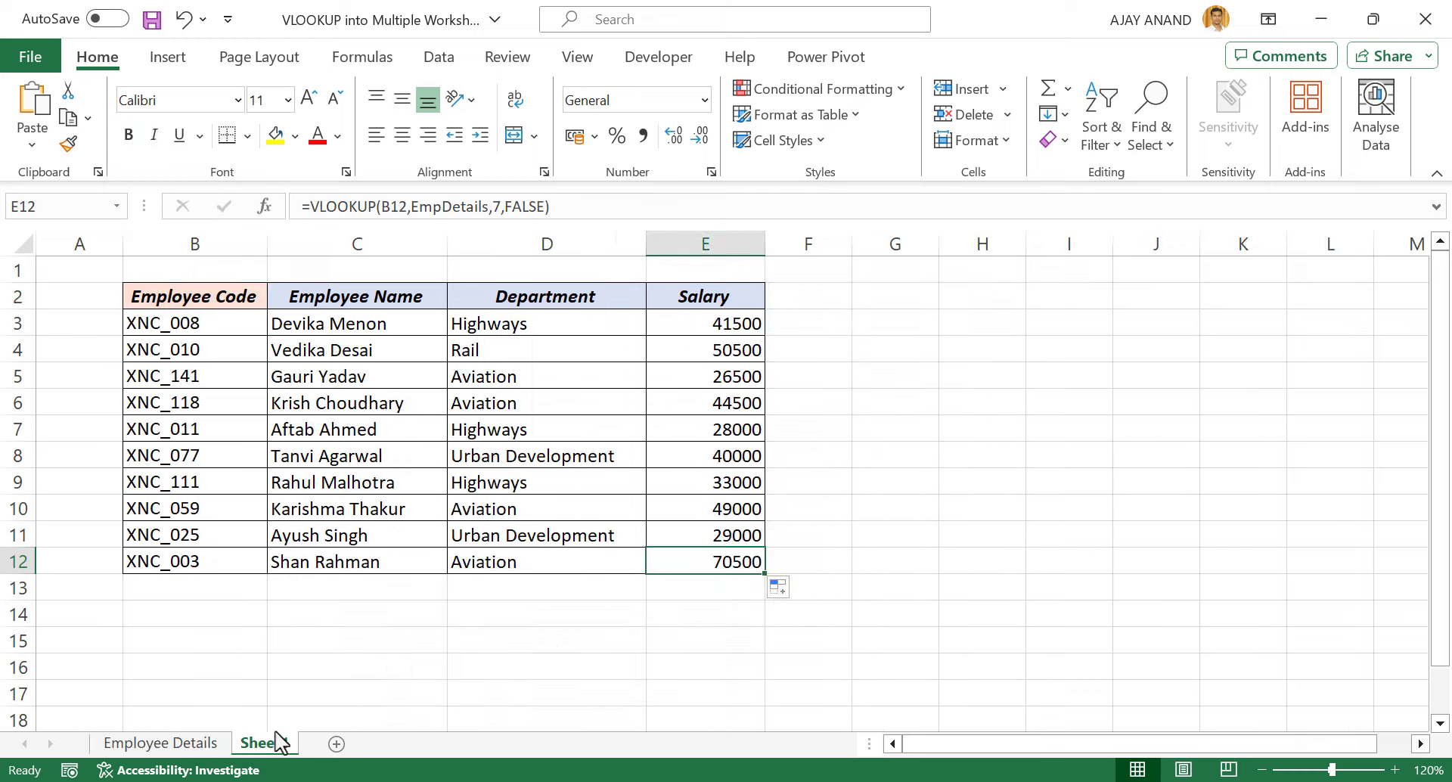
- Change the last digit of the employee code in B3 of Sheet1 to 4
{"action": "left_click", "coordinate": [230, 326]}
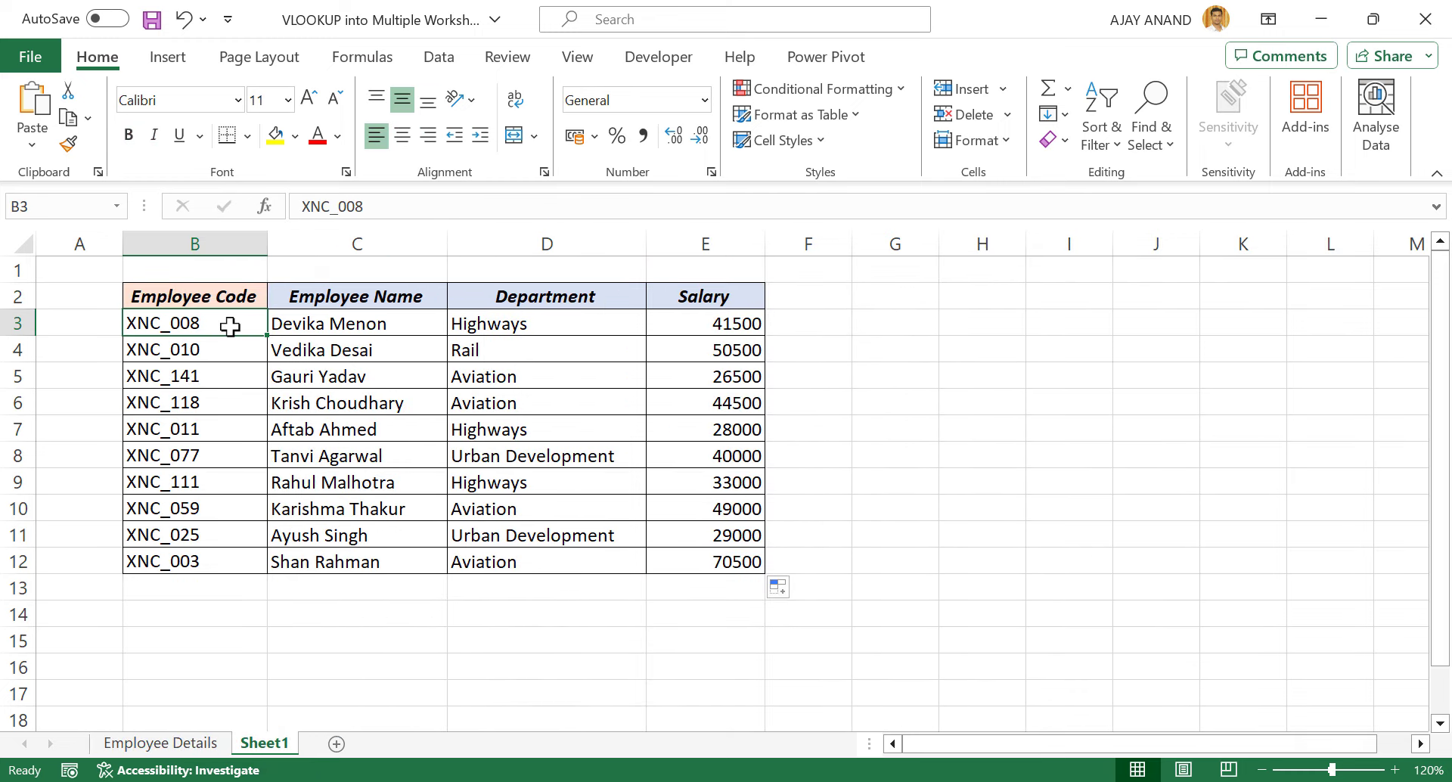
{"action": "left_click", "coordinate": [357, 213]}
{"action": "key", "text": "BackSpace"}
{"action": "type", "text": "4"}
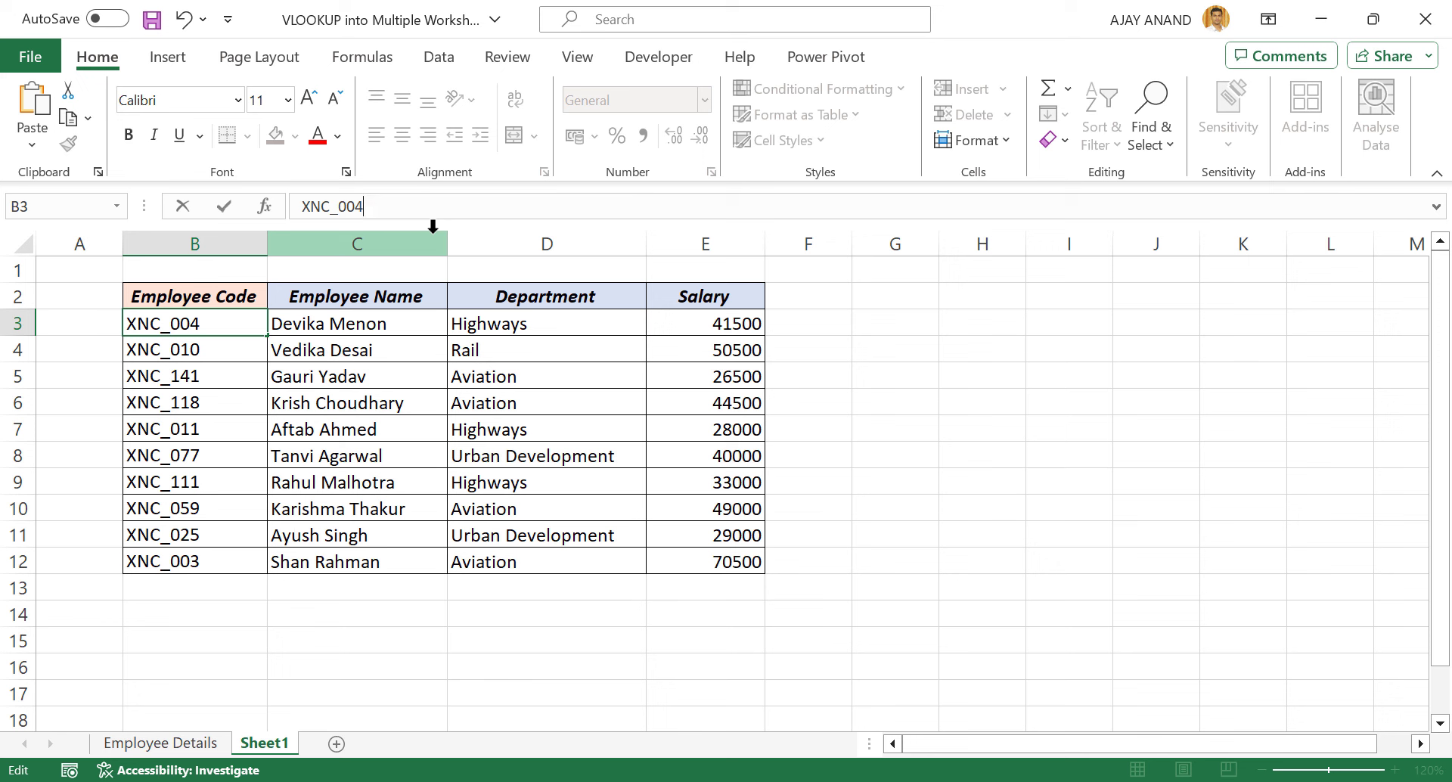
{"action": "key", "text": "Return"}
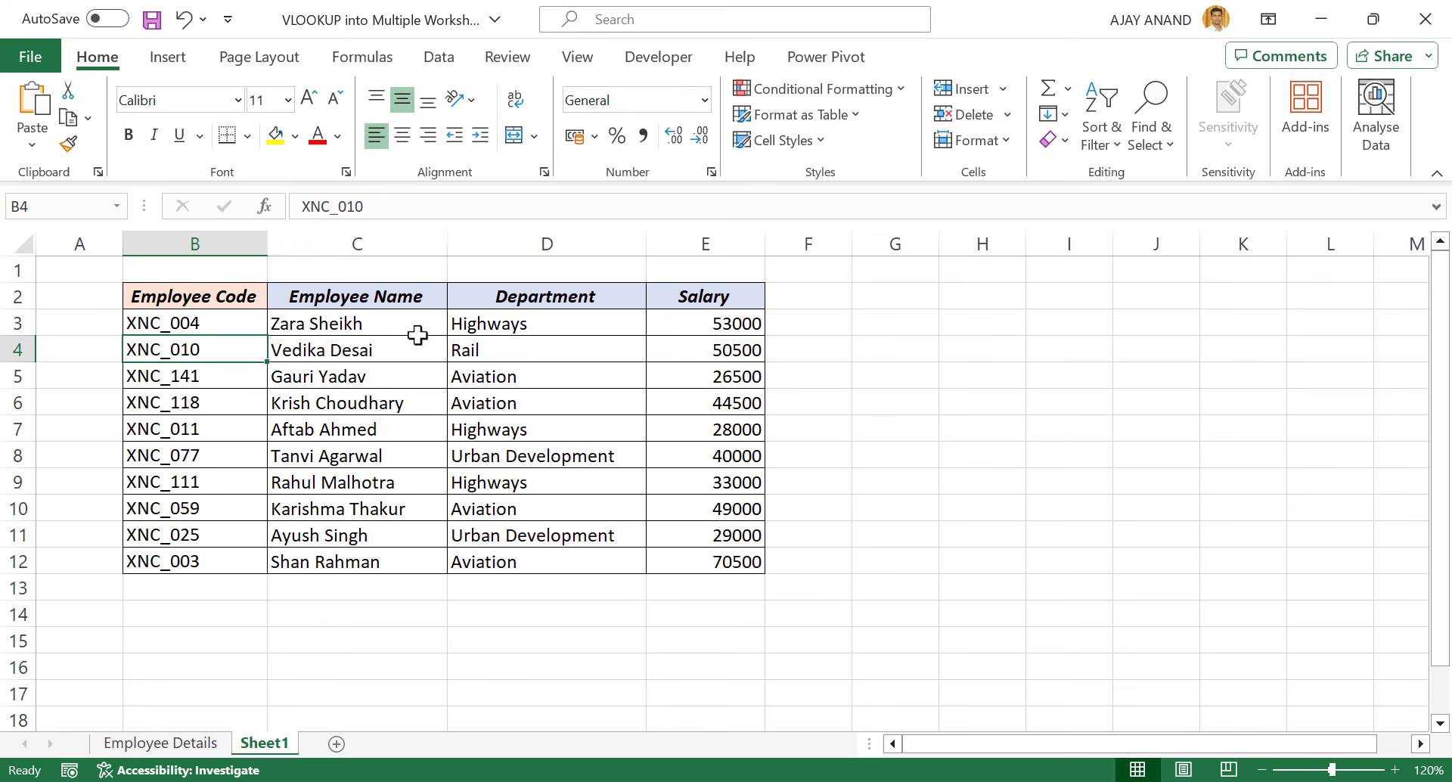